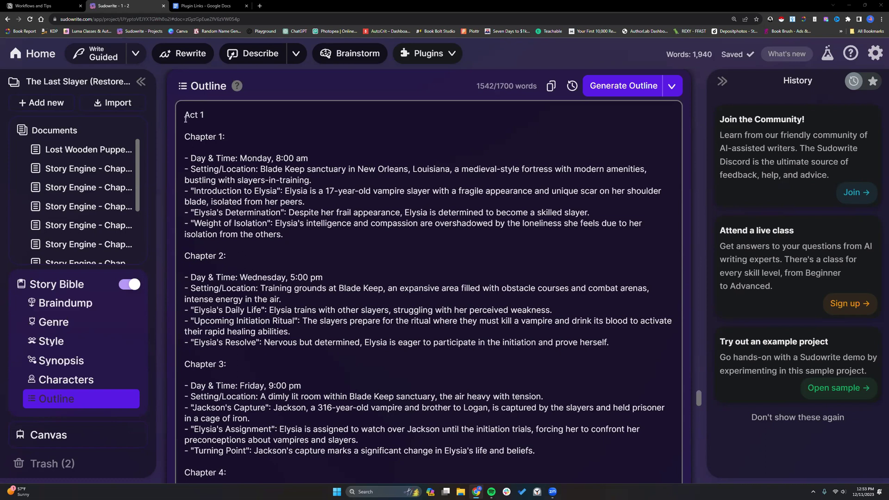
- Examine the outline's act and chapter headings from Act 1, Chapter 1 through Act 2 - Conflict
{"action": "left_click_drag", "start_coordinate": [185, 114], "coordinate": [228, 138]}
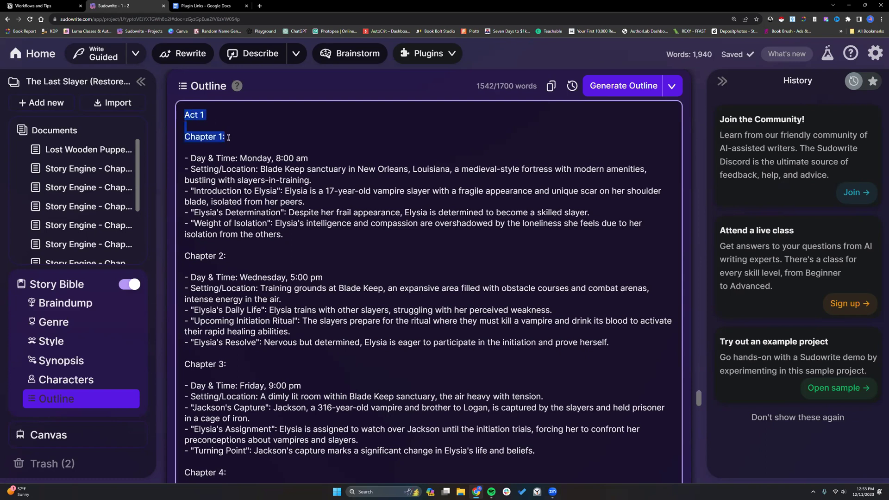
{"action": "left_click_drag", "start_coordinate": [185, 255], "coordinate": [230, 256]}
{"action": "left_click_drag", "start_coordinate": [184, 364], "coordinate": [232, 363]}
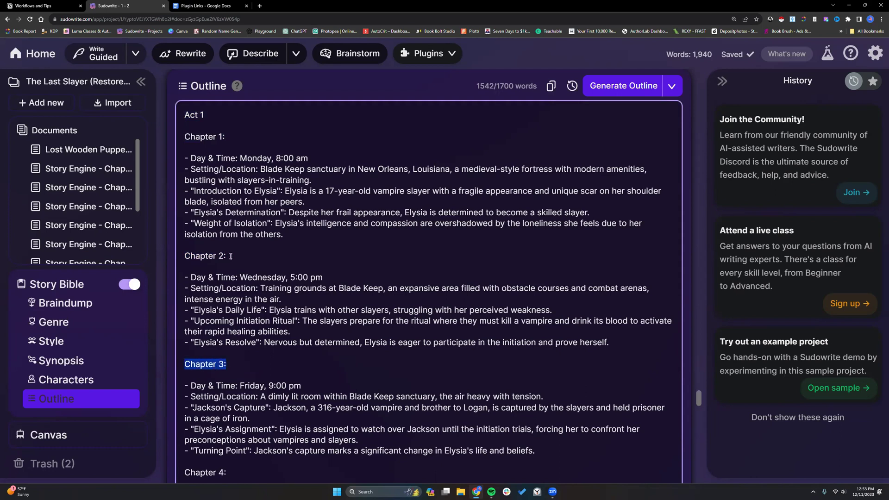
{"action": "left_click", "coordinate": [183, 114]}
{"action": "left_click_drag", "start_coordinate": [183, 114], "coordinate": [207, 114]}
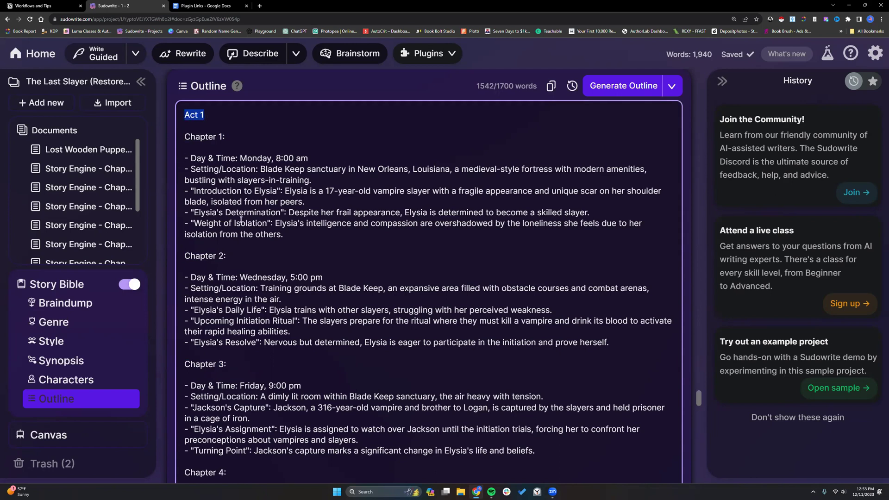
{"action": "scroll", "coordinate": [245, 241], "scroll_direction": "down", "scroll_amount": 6}
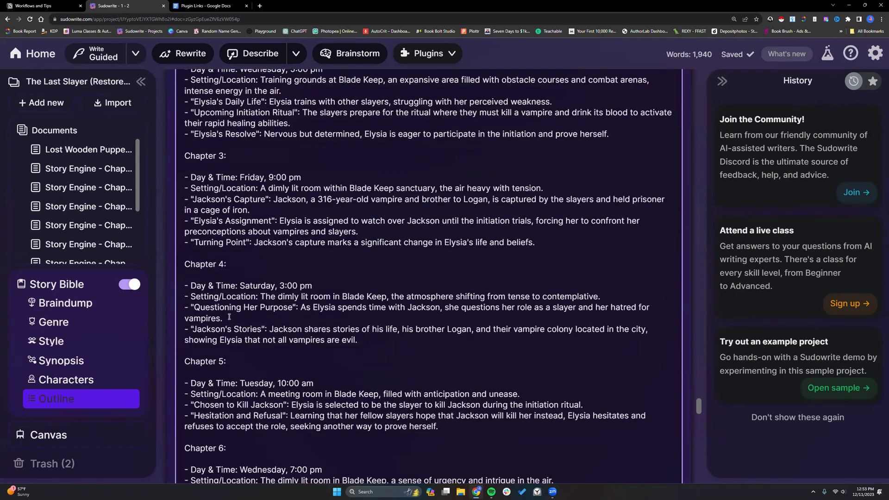
{"action": "scroll", "coordinate": [228, 320], "scroll_direction": "down", "scroll_amount": 3}
{"action": "left_click_drag", "start_coordinate": [184, 327], "coordinate": [264, 333]}
{"action": "scroll", "coordinate": [263, 333], "scroll_direction": "up", "scroll_amount": 3}
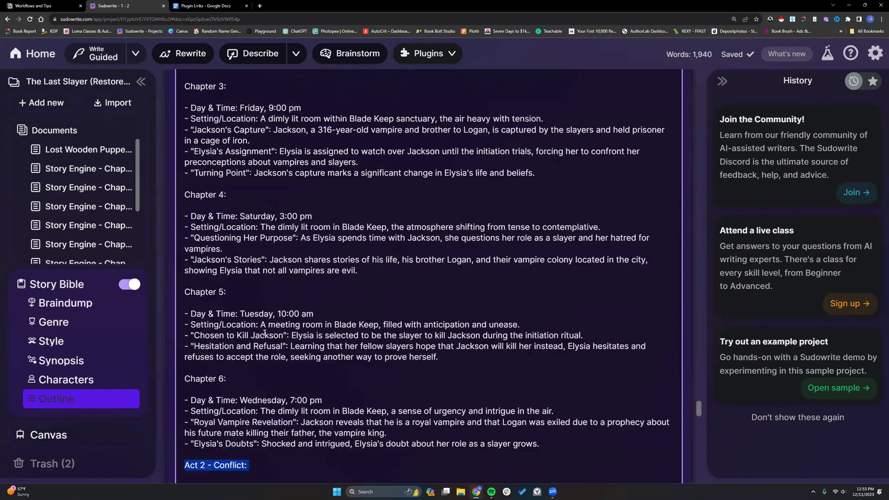
{"action": "scroll", "coordinate": [264, 333], "scroll_direction": "up", "scroll_amount": 3}
{"action": "scroll", "coordinate": [264, 332], "scroll_direction": "up", "scroll_amount": 3}
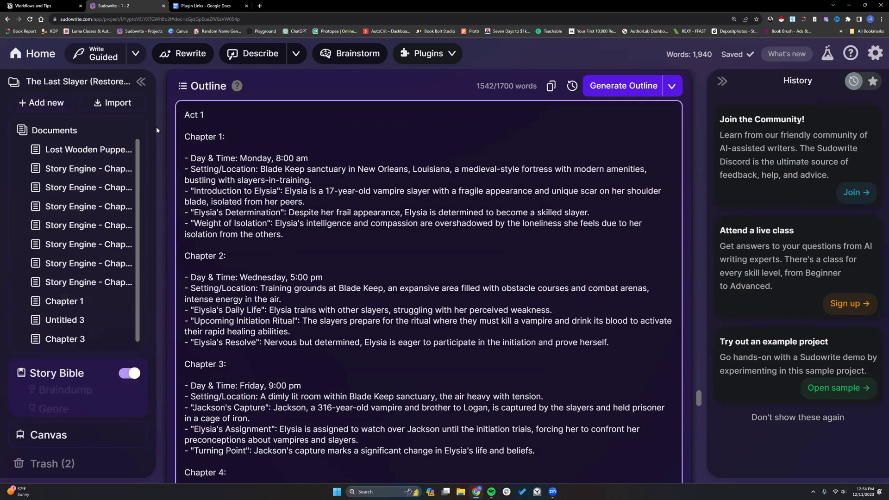
{"action": "left_click_drag", "start_coordinate": [183, 114], "coordinate": [228, 138]}
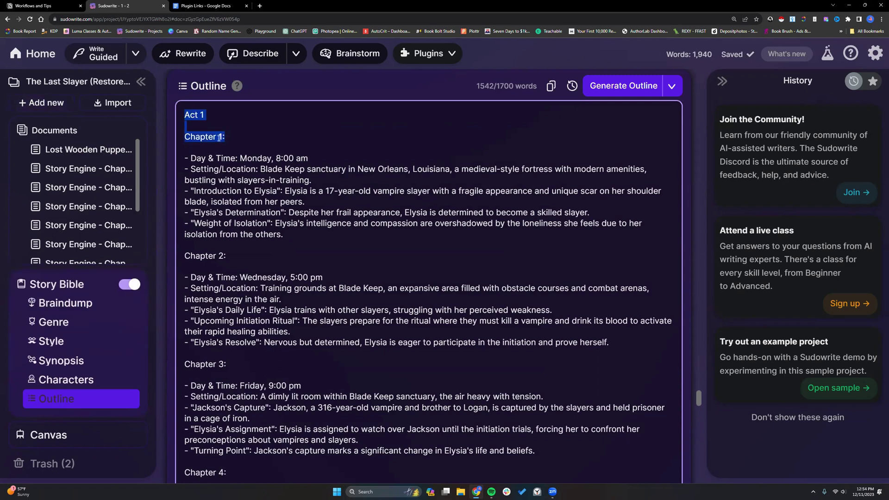
{"action": "left_click", "coordinate": [229, 140]}
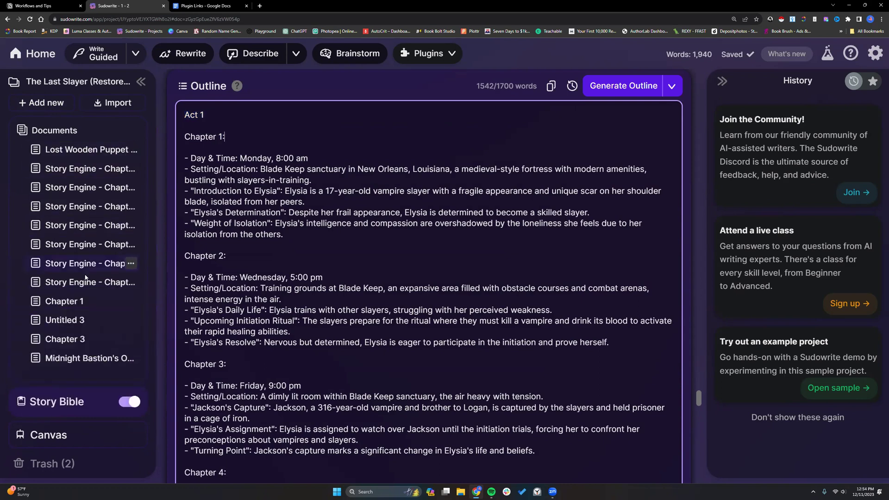
- Open the Story Engine - Chapter 1 document and review its beats, estimated word count and opening prose
{"action": "left_click", "coordinate": [89, 285]}
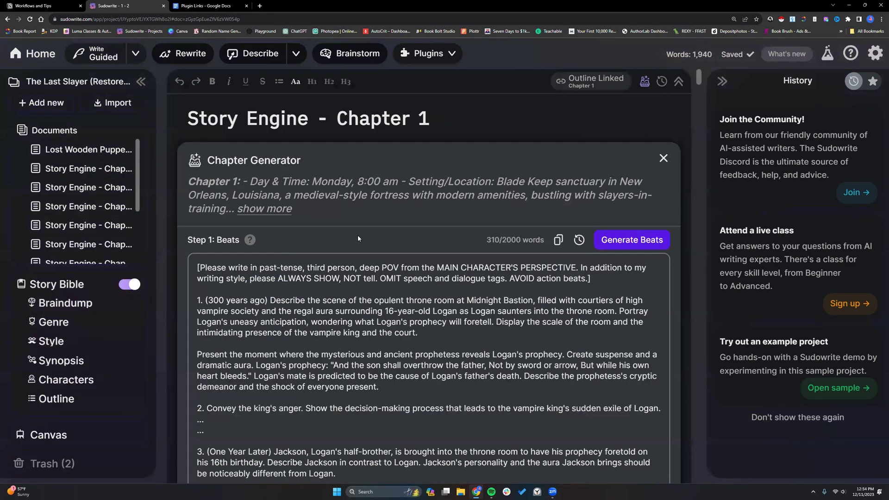
{"action": "scroll", "coordinate": [359, 239], "scroll_direction": "down", "scroll_amount": 3}
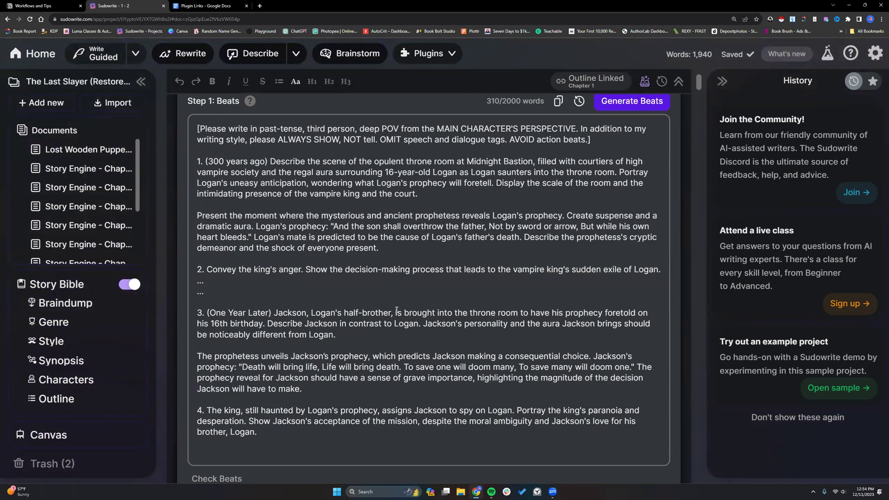
{"action": "scroll", "coordinate": [396, 310], "scroll_direction": "down", "scroll_amount": 4}
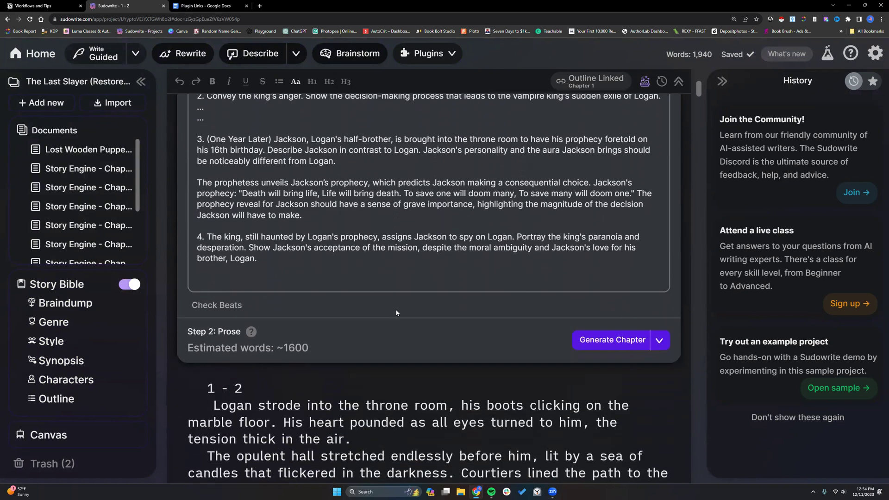
{"action": "scroll", "coordinate": [396, 310], "scroll_direction": "down", "scroll_amount": 4}
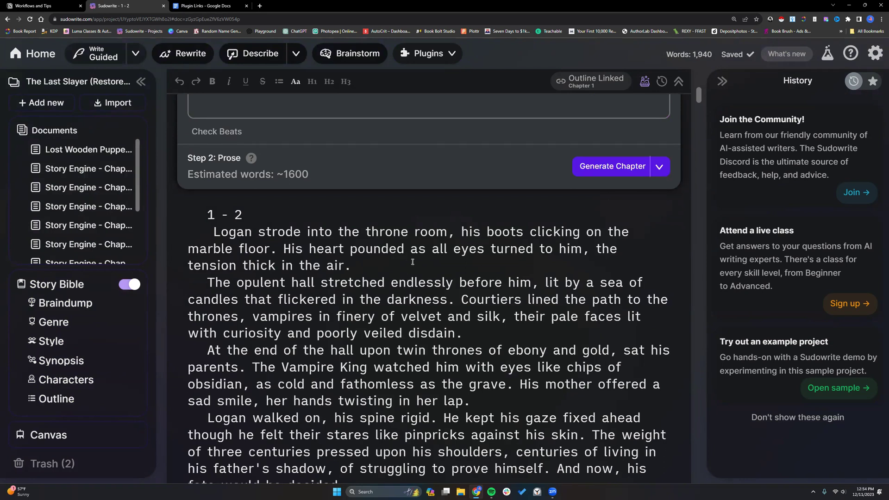
{"action": "scroll", "coordinate": [412, 265], "scroll_direction": "up", "scroll_amount": 2}
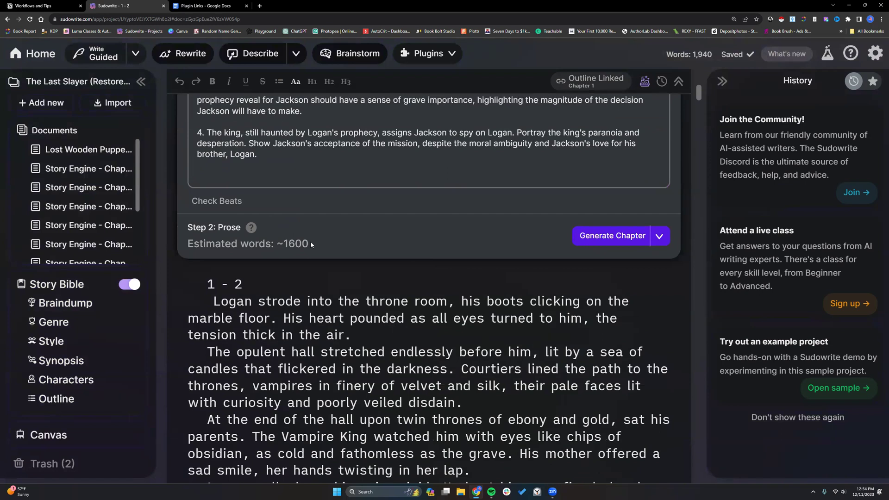
{"action": "left_click_drag", "start_coordinate": [187, 244], "coordinate": [318, 246]}
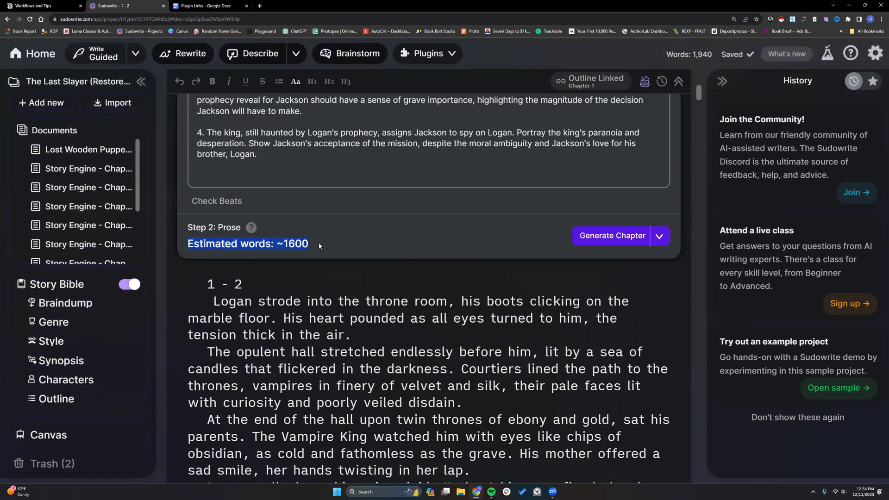
{"action": "scroll", "coordinate": [318, 243], "scroll_direction": "up", "scroll_amount": 5}
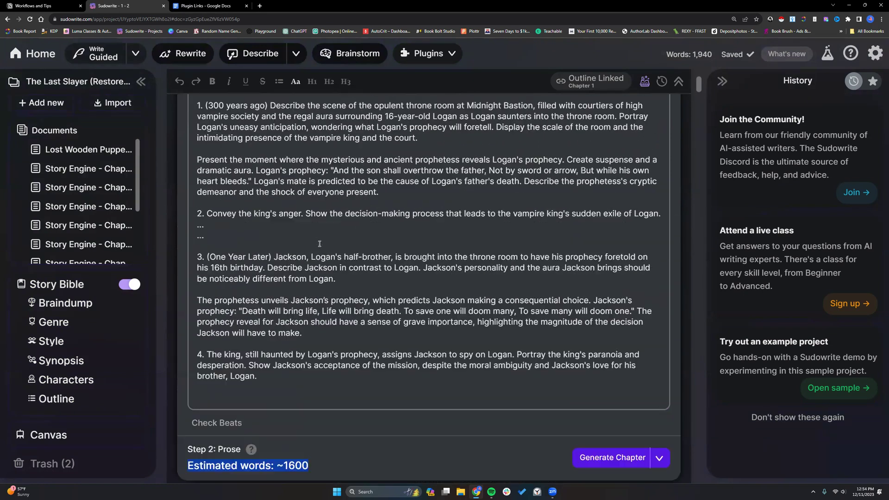
{"action": "scroll", "coordinate": [319, 243], "scroll_direction": "up", "scroll_amount": 2}
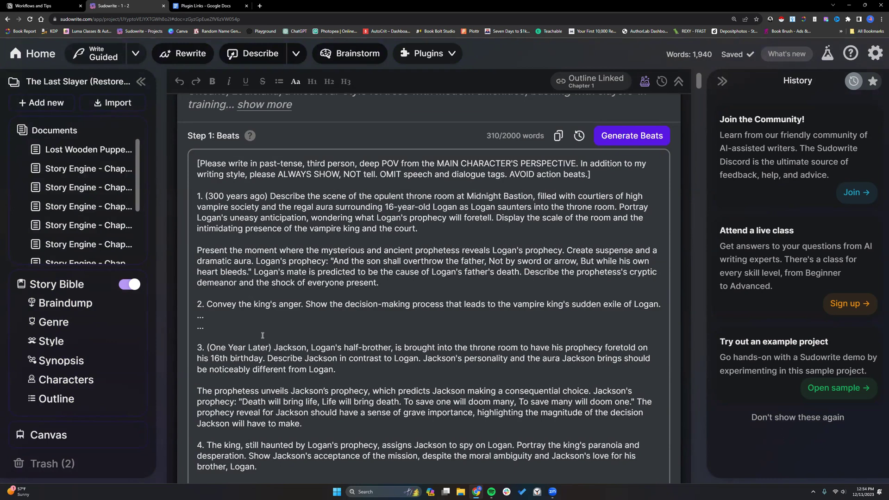
{"action": "scroll", "coordinate": [236, 252], "scroll_direction": "down", "scroll_amount": 2}
{"action": "left_click", "coordinate": [235, 381]}
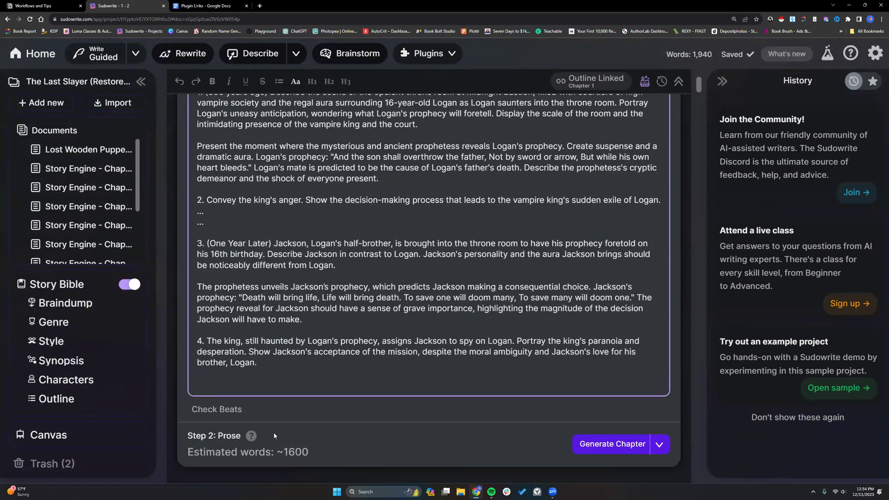
{"action": "scroll", "coordinate": [293, 381], "scroll_direction": "down", "scroll_amount": 2}
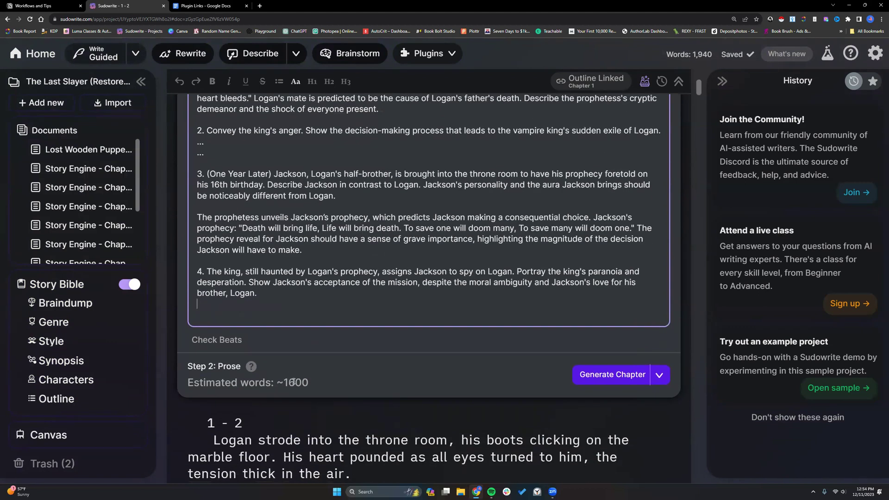
- Review the prose modes offered for generating the chapter, from Most Accurate to Unfiltered
{"action": "left_click", "coordinate": [659, 374]}
{"action": "scroll", "coordinate": [593, 354], "scroll_direction": "down", "scroll_amount": 2}
{"action": "scroll", "coordinate": [594, 358], "scroll_direction": "down", "scroll_amount": 5}
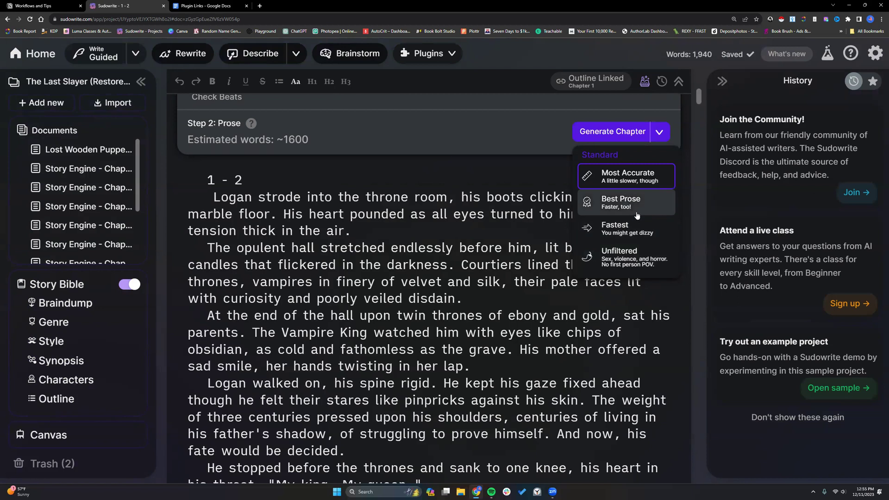
{"action": "scroll", "coordinate": [637, 215], "scroll_direction": "up", "scroll_amount": 1}
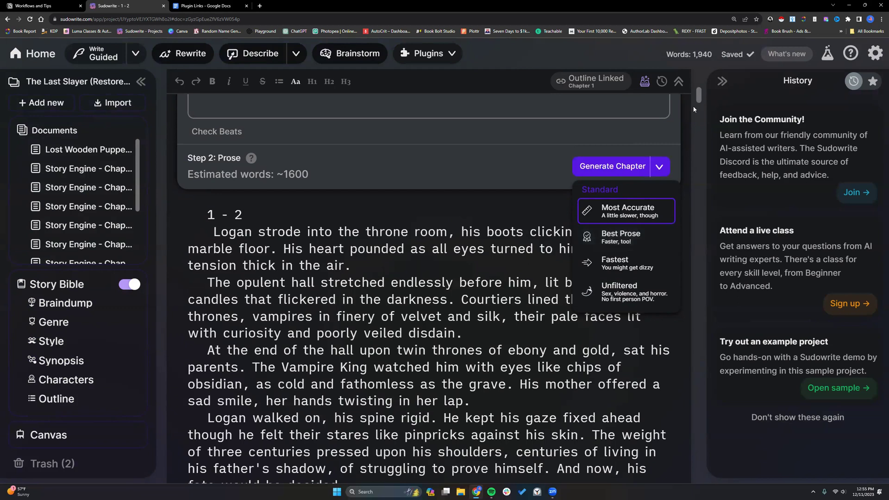
{"action": "left_click", "coordinate": [490, 185]}
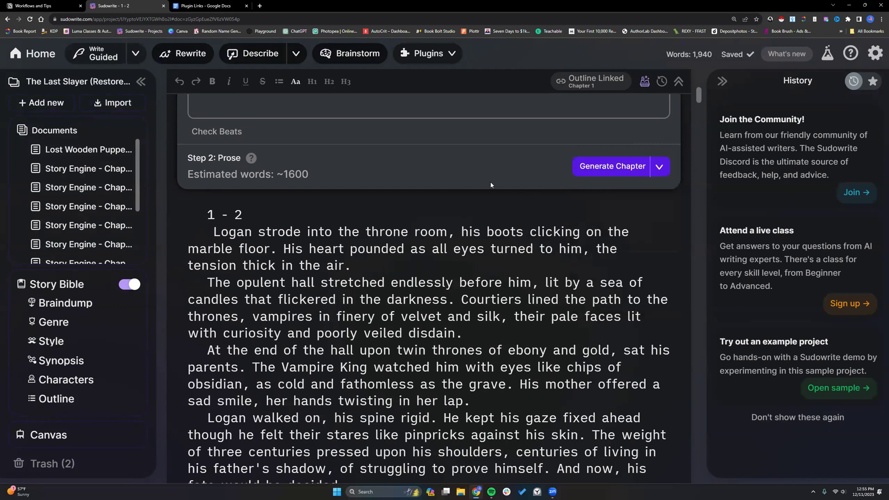
- Reread the Chapter 1 beats and check the chapter generation modes again
{"action": "scroll", "coordinate": [495, 233], "scroll_direction": "up", "scroll_amount": 5}
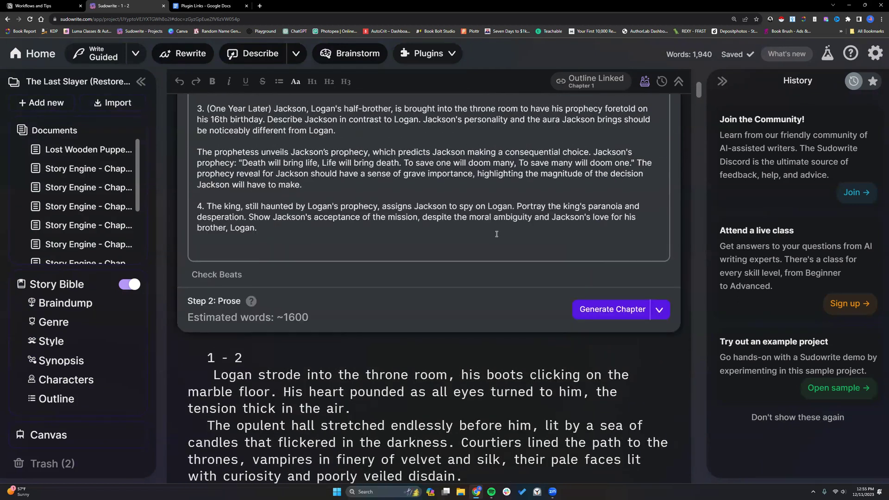
{"action": "scroll", "coordinate": [495, 233], "scroll_direction": "up", "scroll_amount": 3}
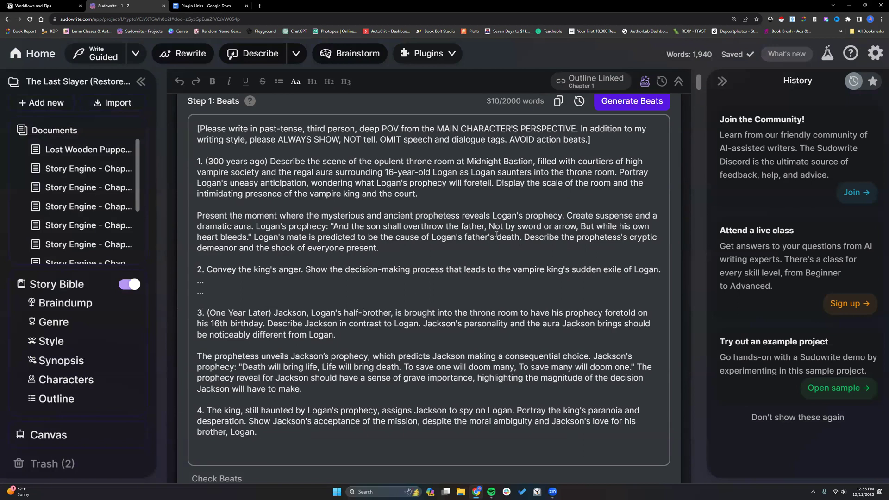
{"action": "scroll", "coordinate": [496, 235], "scroll_direction": "down", "scroll_amount": 2}
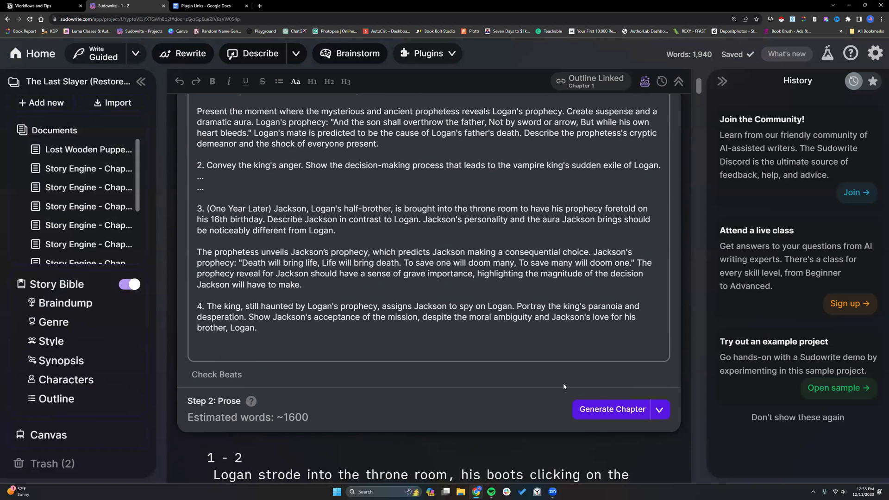
{"action": "left_click", "coordinate": [659, 410]}
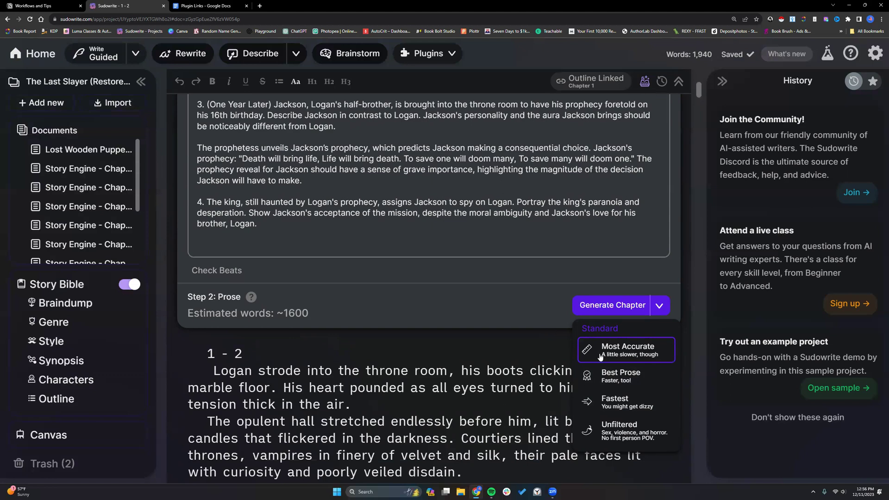
{"action": "left_click", "coordinate": [486, 275]}
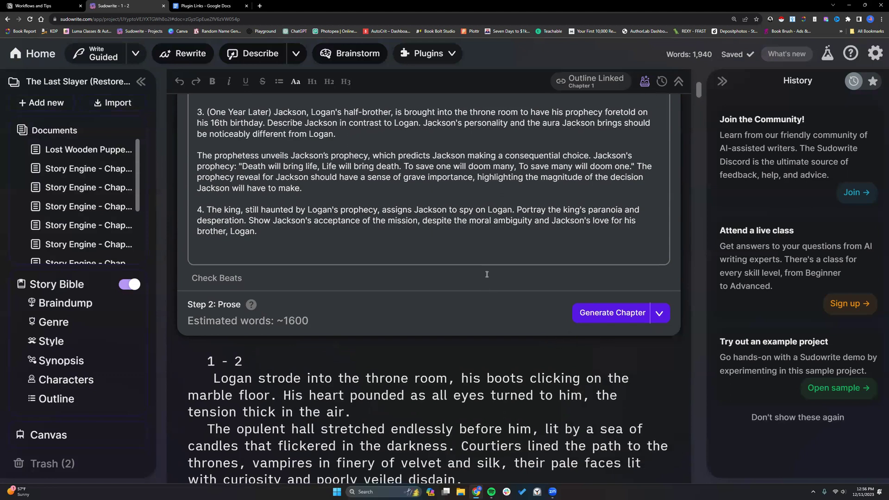
- Examine the closing phrases of the Jackson prophecy beat and beat 4, highlighting the decision and moral ambiguity wording
{"action": "scroll", "coordinate": [484, 277], "scroll_direction": "up", "scroll_amount": 3}
{"action": "scroll", "coordinate": [482, 281], "scroll_direction": "up", "scroll_amount": 3}
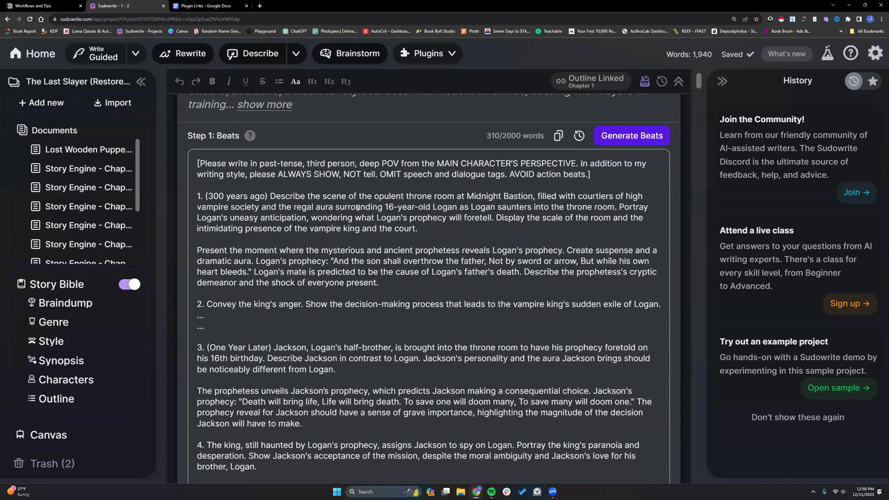
{"action": "scroll", "coordinate": [358, 207], "scroll_direction": "down", "scroll_amount": 1}
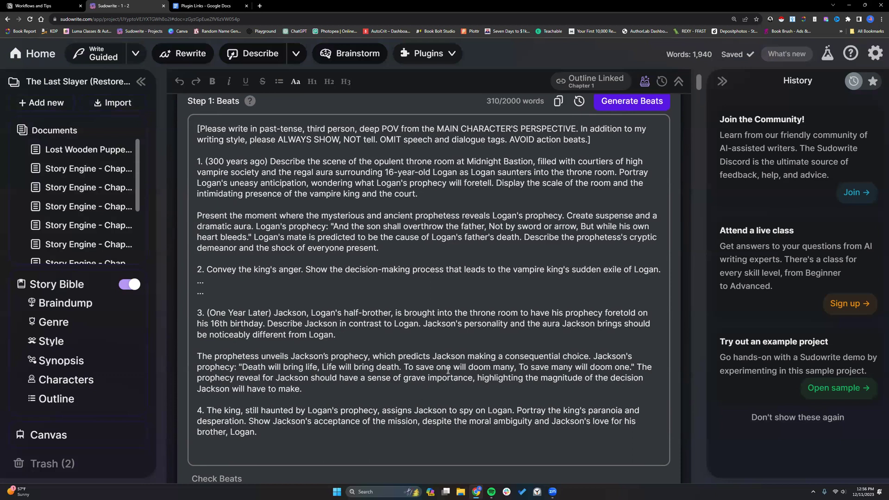
{"action": "left_click_drag", "start_coordinate": [474, 378], "coordinate": [485, 390]}
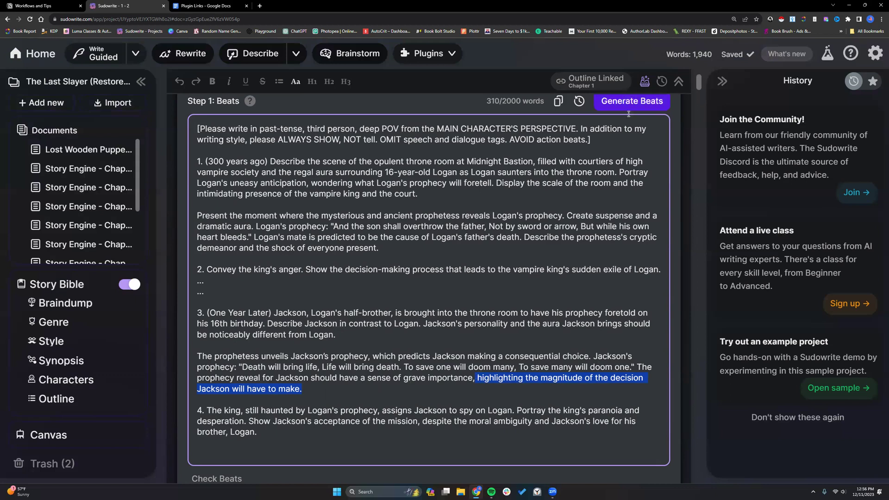
{"action": "left_click", "coordinate": [478, 378]}
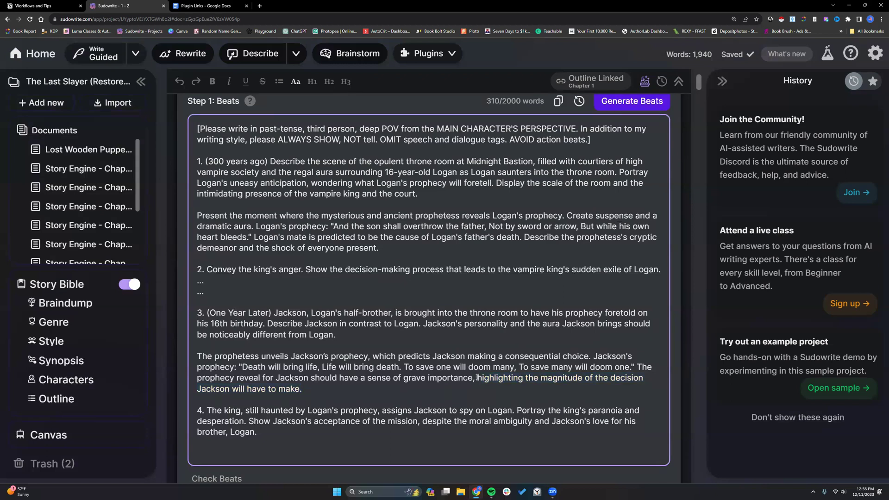
{"action": "left_click_drag", "start_coordinate": [477, 377], "coordinate": [482, 391]}
{"action": "left_click", "coordinate": [477, 377]}
{"action": "left_click_drag", "start_coordinate": [422, 421], "coordinate": [535, 427]}
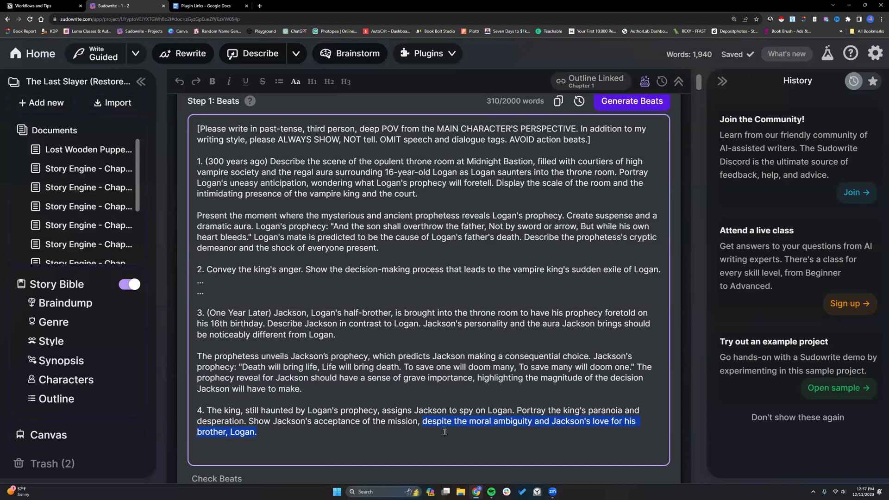
{"action": "left_click", "coordinate": [467, 394]}
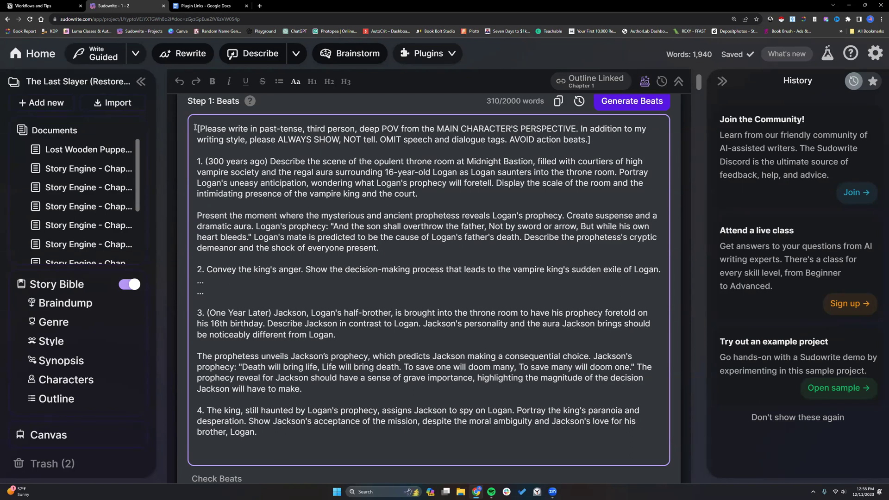
- Select all four numbered beats beneath the bracketed writing instructions
{"action": "scroll", "coordinate": [371, 332], "scroll_direction": "down", "scroll_amount": 2}
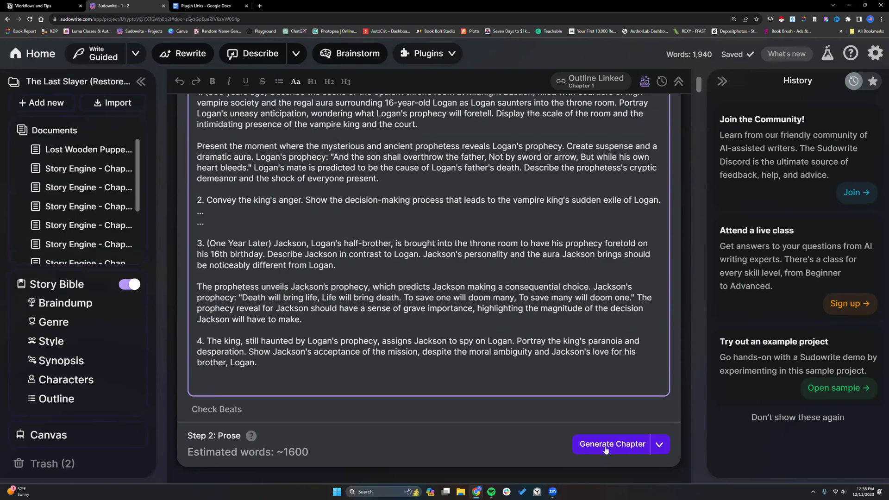
{"action": "scroll", "coordinate": [361, 353], "scroll_direction": "up", "scroll_amount": 2}
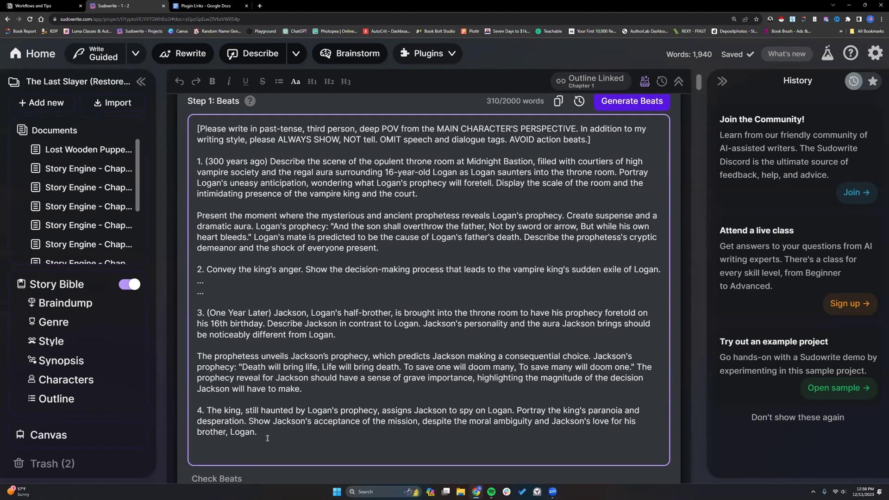
{"action": "left_click_drag", "start_coordinate": [267, 438], "coordinate": [204, 156]}
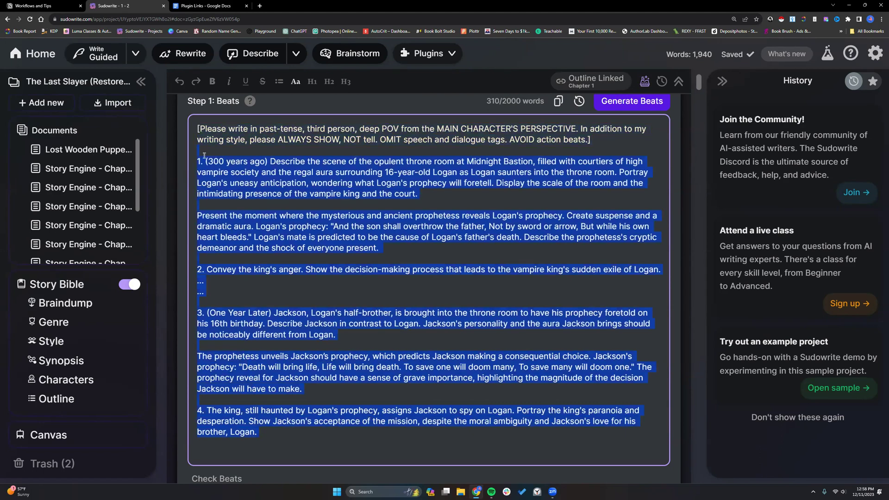
- Cut beats 2 through 4 out of the chapter's beats, keeping the writing instructions, beat 1 and Logan's prophecy beat
{"action": "left_click", "coordinate": [204, 163]}
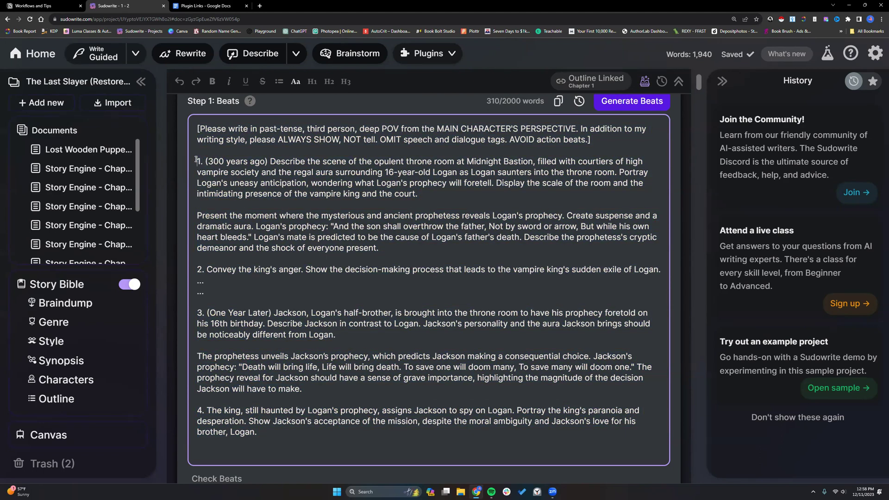
{"action": "left_click_drag", "start_coordinate": [199, 161], "coordinate": [387, 201]}
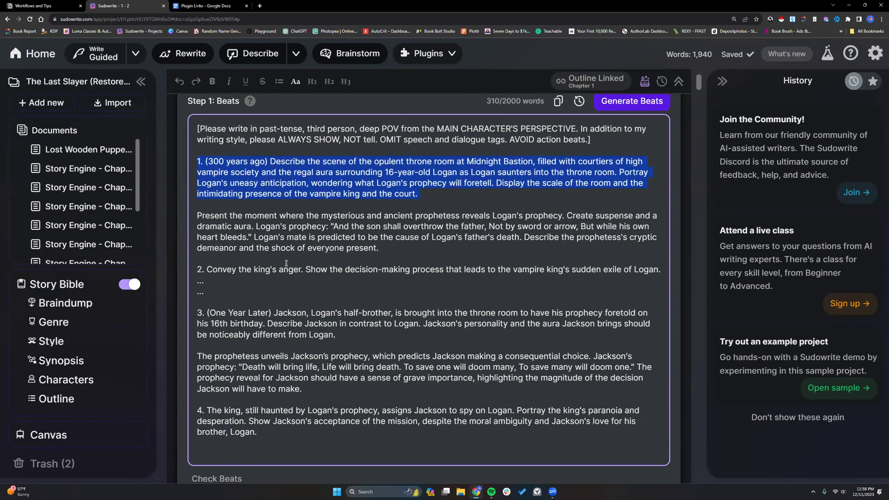
{"action": "left_click_drag", "start_coordinate": [265, 433], "coordinate": [226, 226]}
{"action": "left_click_drag", "start_coordinate": [219, 194], "coordinate": [214, 182]}
{"action": "left_click", "coordinate": [220, 205]}
{"action": "left_click_drag", "start_coordinate": [196, 269], "coordinate": [257, 435]}
{"action": "right_click", "coordinate": [253, 426]}
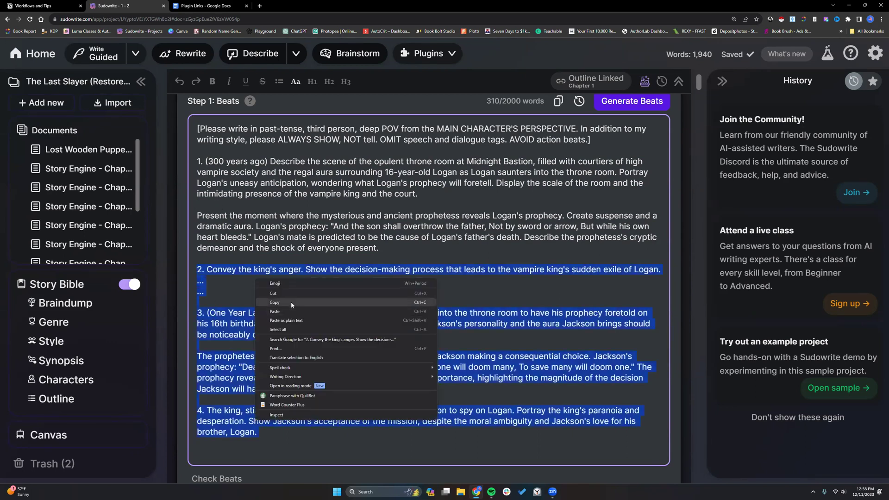
{"action": "left_click", "coordinate": [290, 293]}
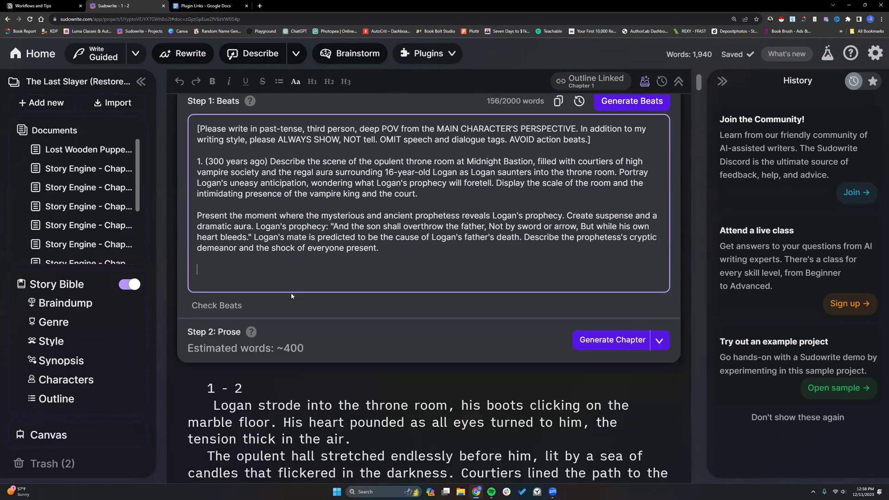
- Paste the cut beats into a new document and return to the Story Engine - Chapter 1 document
{"action": "left_click", "coordinate": [54, 104]}
{"action": "left_click", "coordinate": [53, 141]}
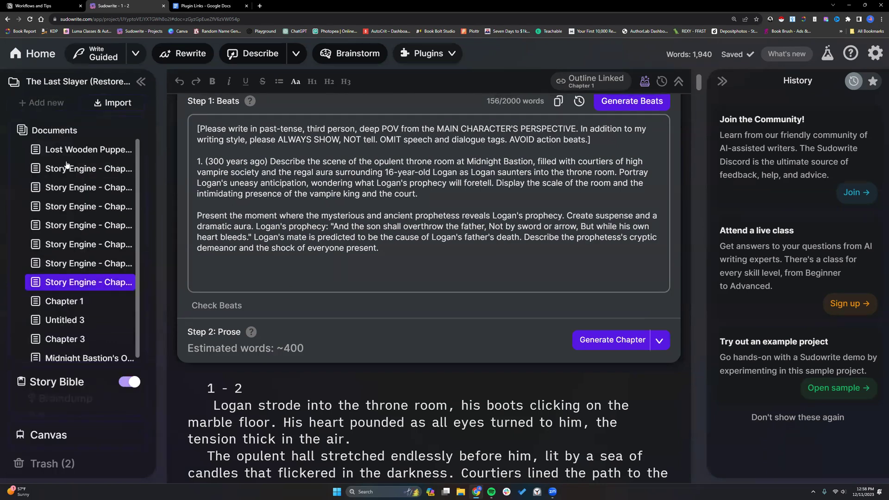
{"action": "key", "text": "ctrl+v"}
{"action": "left_click", "coordinate": [83, 273]}
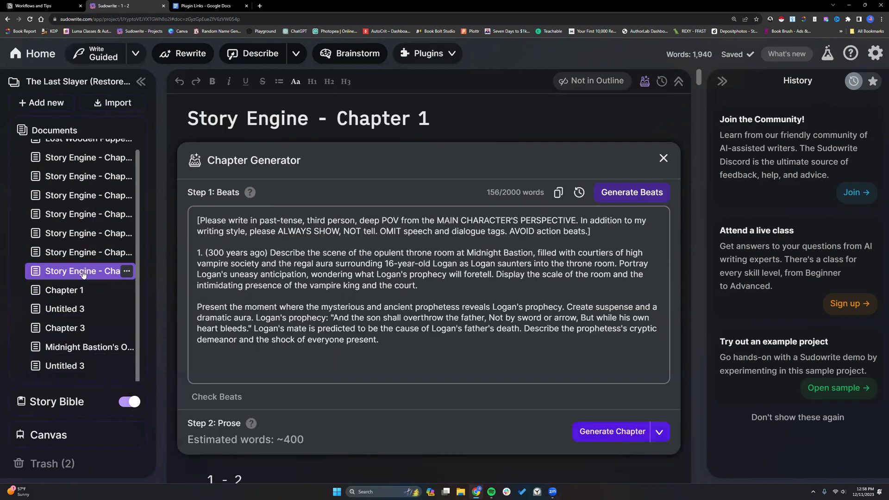
- Add two "..." placeholder lines beneath Logan's prophecy beat
{"action": "left_click", "coordinate": [208, 402]}
{"action": "type", "text": "..."}
{"action": "key", "text": "Return"}
{"action": "type", "text": "..."}
{"action": "key", "text": "Return"}
{"action": "key", "text": "shift+Up"}
{"action": "key", "text": "shift+Up"}
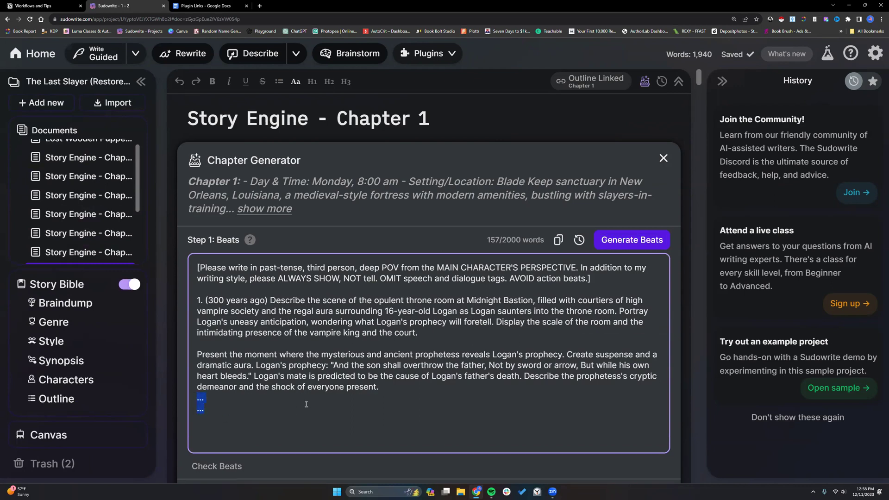
{"action": "scroll", "coordinate": [307, 404], "scroll_direction": "down", "scroll_amount": 2}
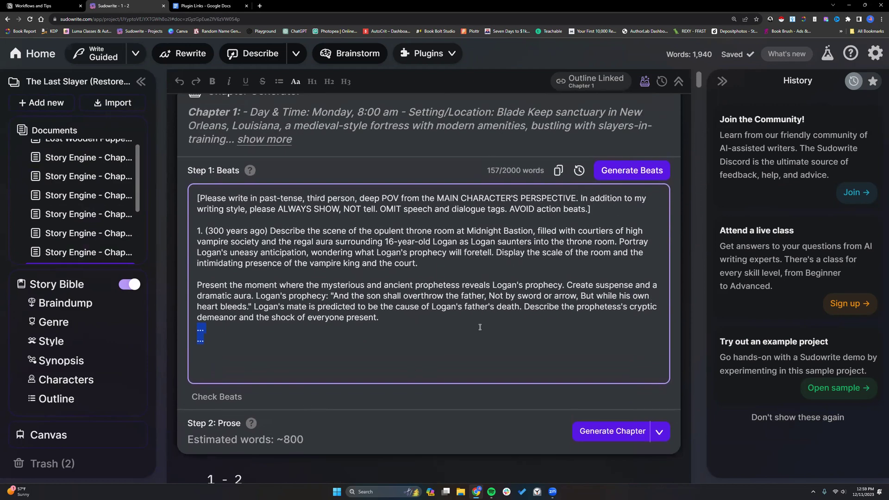
{"action": "left_click", "coordinate": [394, 320]}
- Set the prose mode to Best Prose and generate the chapter's prose for the first two beats
{"action": "scroll", "coordinate": [490, 372], "scroll_direction": "down", "scroll_amount": 2}
{"action": "left_click", "coordinate": [659, 362]}
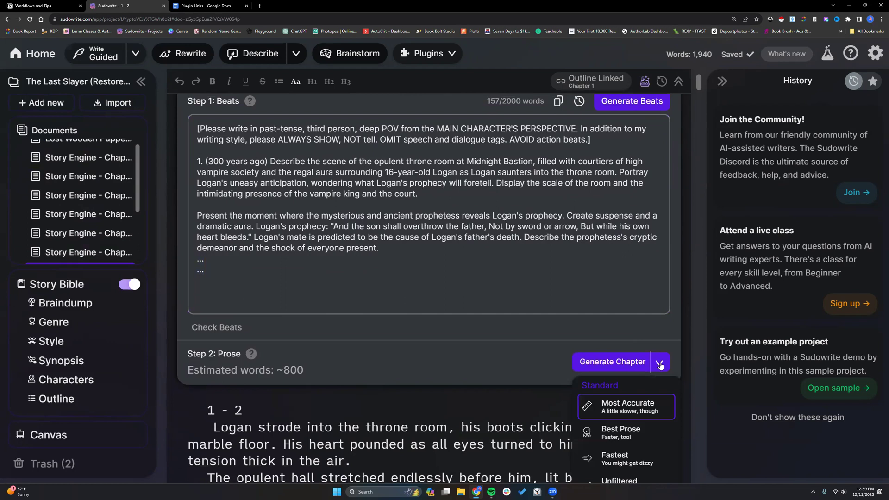
{"action": "left_click", "coordinate": [623, 434]}
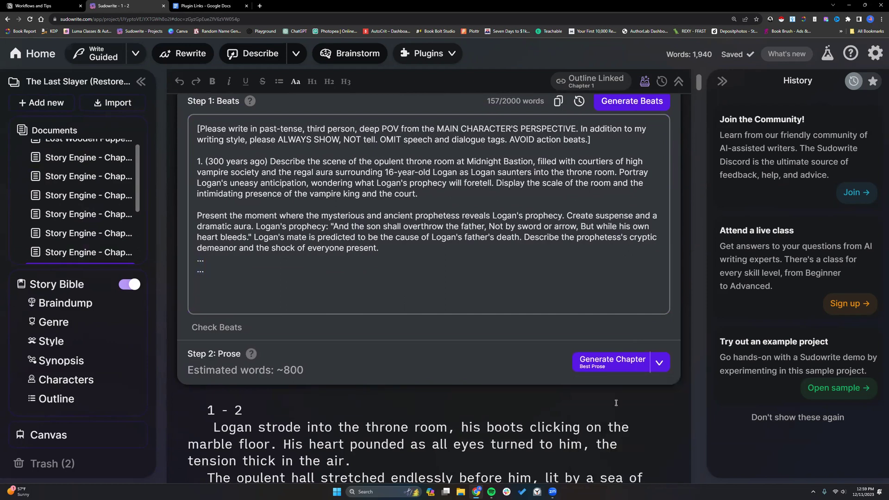
{"action": "left_click", "coordinate": [612, 362]}
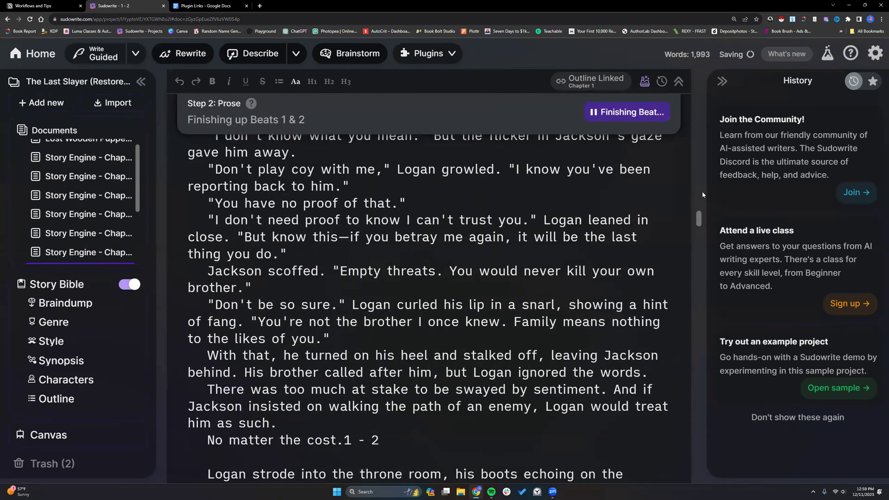
{"action": "scroll", "coordinate": [702, 162], "scroll_direction": "up", "scroll_amount": 15}
{"action": "scroll", "coordinate": [696, 125], "scroll_direction": "up", "scroll_amount": 10}
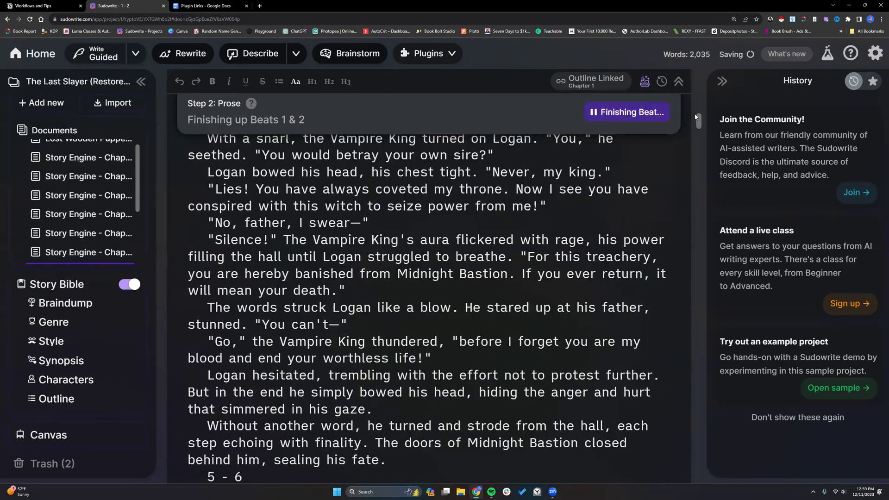
{"action": "scroll", "coordinate": [694, 84], "scroll_direction": "up", "scroll_amount": 10}
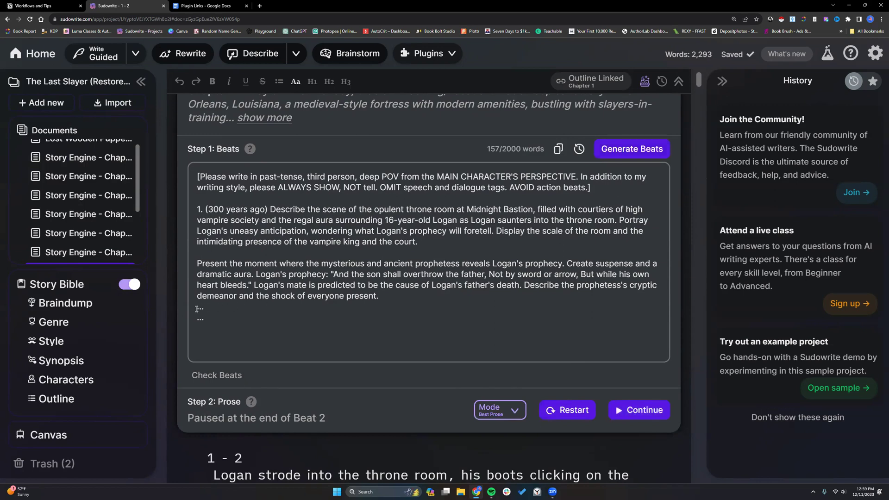
- Check how the beats are split and numbered, examining the two placeholder entries
{"action": "left_click", "coordinate": [217, 375]}
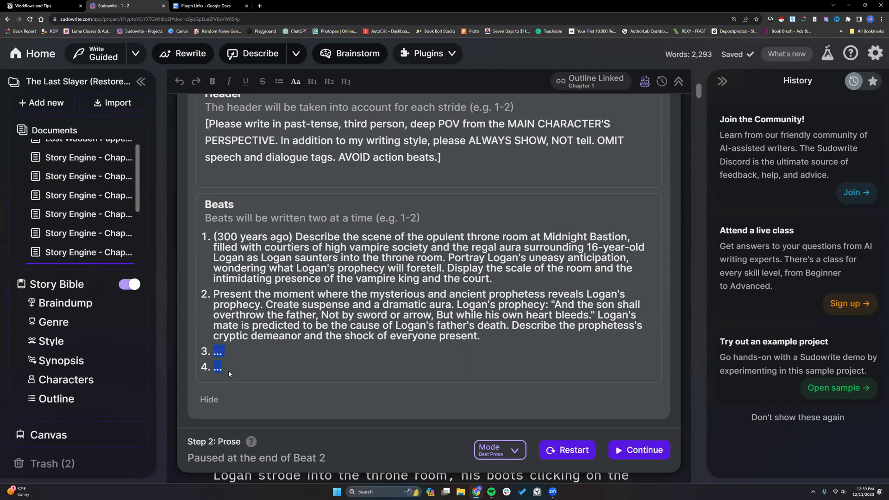
{"action": "left_click", "coordinate": [208, 399]}
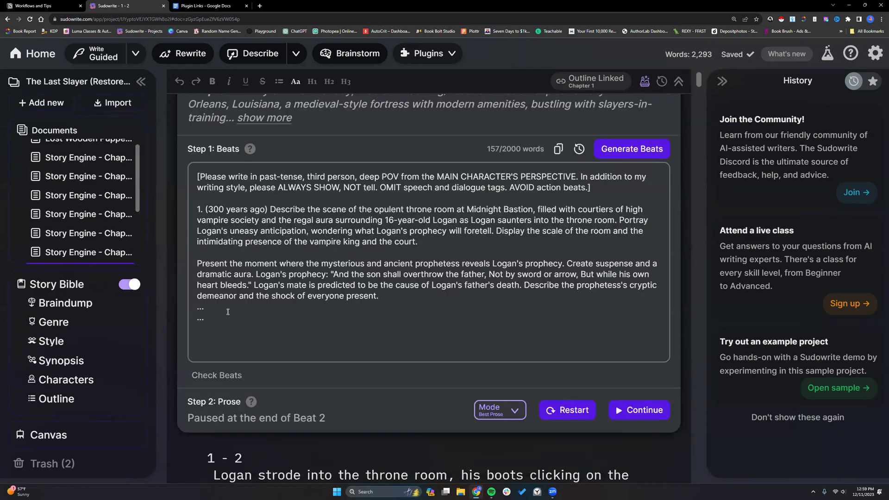
{"action": "mouse_move", "coordinate": [132, 283]}
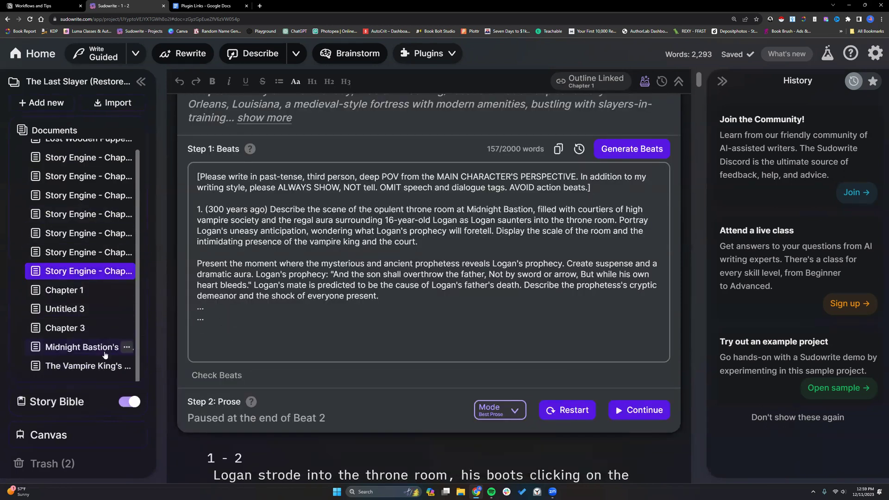
{"action": "scroll", "coordinate": [154, 239], "scroll_direction": "down", "scroll_amount": 2}
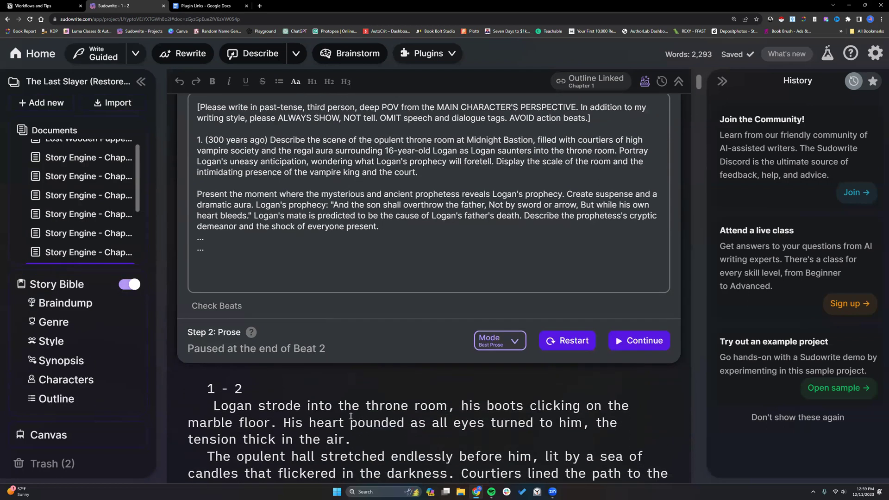
- Cut beat 2 about the king's anger, with its placeholder lines, from The Vampire King's Exile & Jackson's Prophecy document
{"action": "mouse_move", "coordinate": [134, 241]}
{"action": "left_click", "coordinate": [93, 363]}
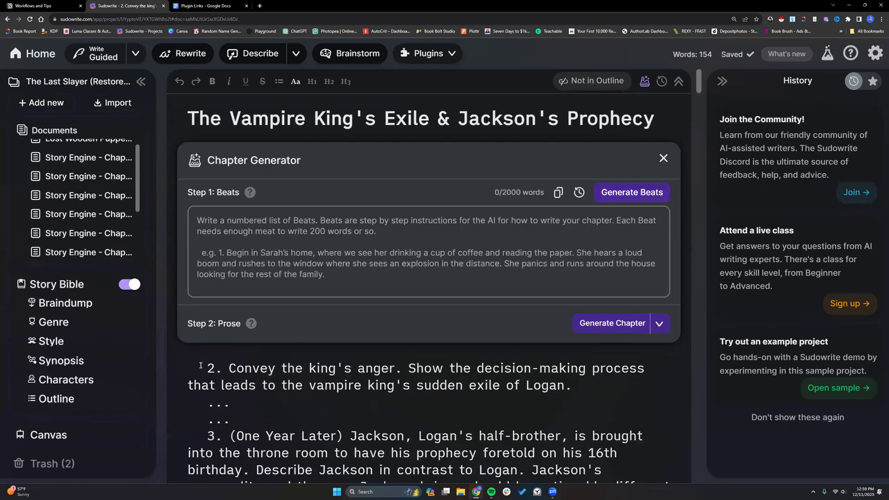
{"action": "scroll", "coordinate": [200, 363], "scroll_direction": "down", "scroll_amount": 4}
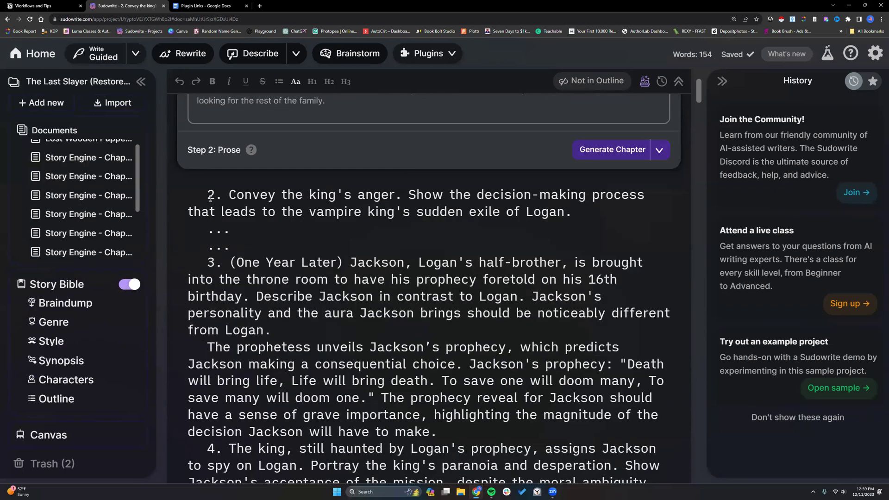
{"action": "left_click_drag", "start_coordinate": [206, 192], "coordinate": [246, 245]}
{"action": "key", "text": "ctrl+c"}
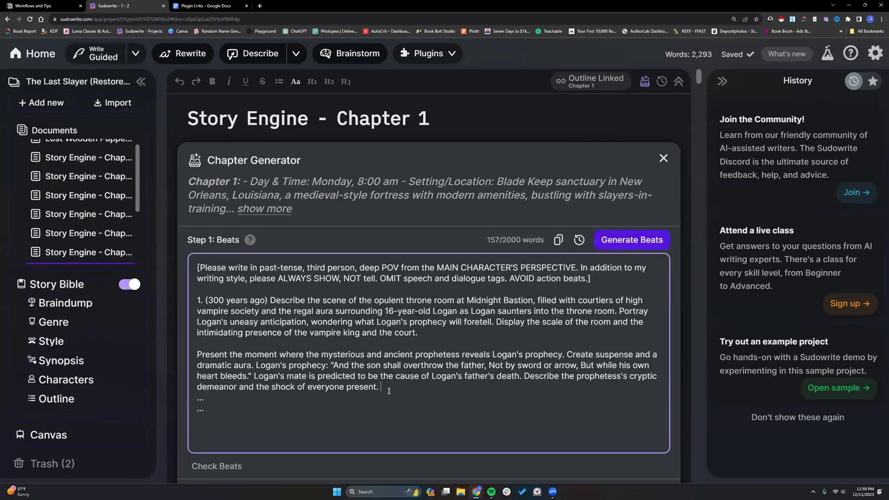
- Paste beat 2 and its placeholder lines below Logan's prophecy beat in Story Engine - Chapter 1, removing the extra blank lines
{"action": "key", "text": "Return"}
{"action": "key", "text": "Return"}
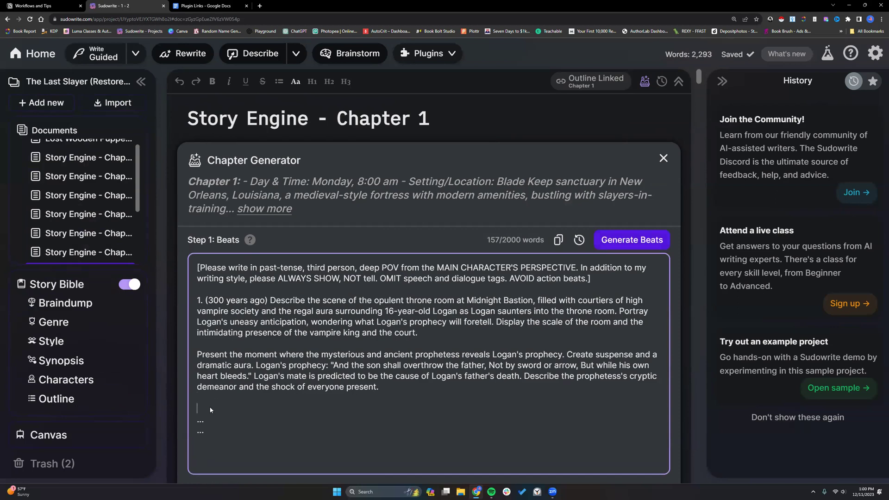
{"action": "right_click", "coordinate": [211, 406]}
{"action": "left_click", "coordinate": [222, 346]}
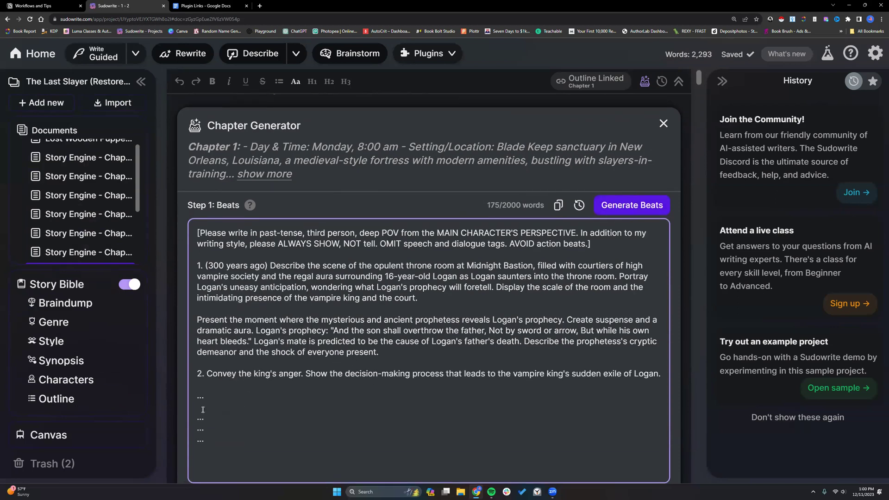
{"action": "key", "text": "Up"}
{"action": "key", "text": "BackSpace"}
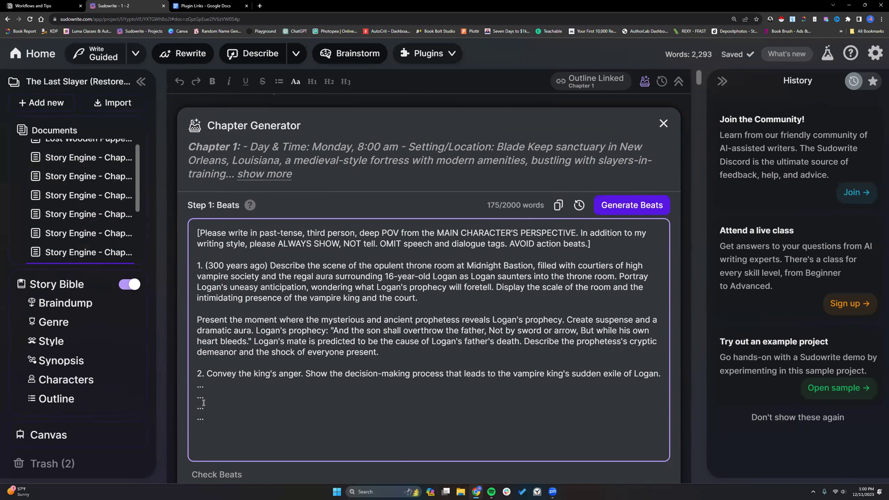
{"action": "left_click", "coordinate": [196, 407]}
{"action": "scroll", "coordinate": [425, 428], "scroll_direction": "down", "scroll_amount": 2}
{"action": "left_click", "coordinate": [193, 317]}
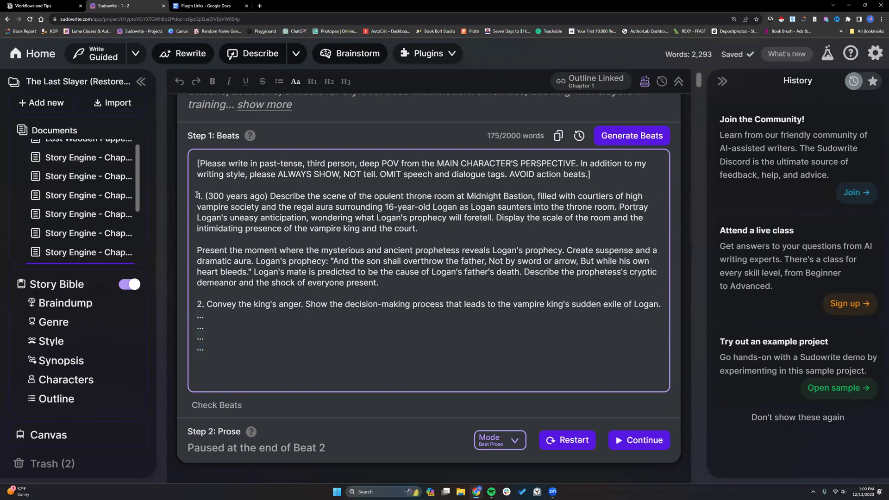
- Examine how the beats pair up, highlighting beat 1, Logan's prophecy beat, and beat 2 with its placeholder line
{"action": "left_click_drag", "start_coordinate": [197, 195], "coordinate": [407, 233]}
{"action": "left_click_drag", "start_coordinate": [190, 247], "coordinate": [371, 286]}
{"action": "left_click", "coordinate": [296, 301]}
{"action": "left_click_drag", "start_coordinate": [198, 303], "coordinate": [573, 311]}
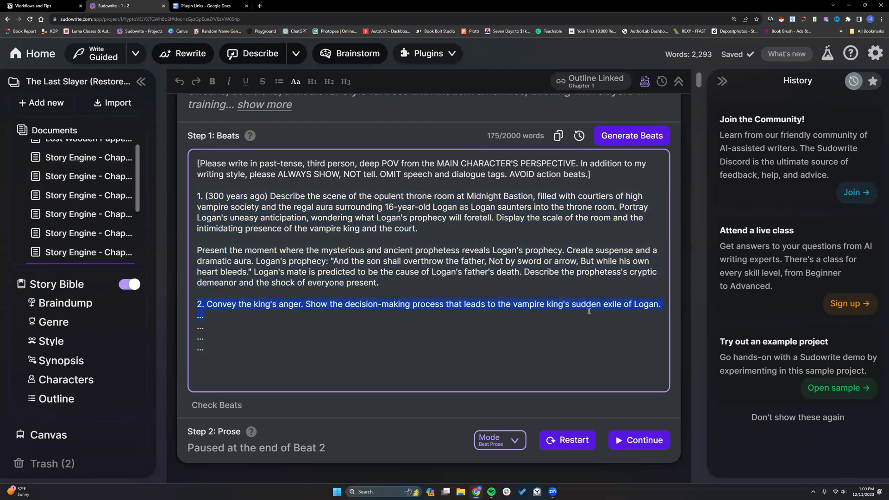
{"action": "left_click_drag", "start_coordinate": [658, 306], "coordinate": [663, 305]}
{"action": "left_click_drag", "start_coordinate": [207, 304], "coordinate": [663, 305]}
{"action": "left_click_drag", "start_coordinate": [203, 304], "coordinate": [661, 309]}
{"action": "left_click_drag", "start_coordinate": [193, 318], "coordinate": [210, 324]}
{"action": "left_click_drag", "start_coordinate": [198, 301], "coordinate": [204, 327]}
{"action": "left_click", "coordinate": [204, 326]}
{"action": "left_click_drag", "start_coordinate": [197, 304], "coordinate": [216, 322]}
{"action": "left_click", "coordinate": [216, 322]}
- Continue generating prose through beat 4, and check the numbered breakdown for the king's anger beat and its placeholder
{"action": "left_click", "coordinate": [652, 440]}
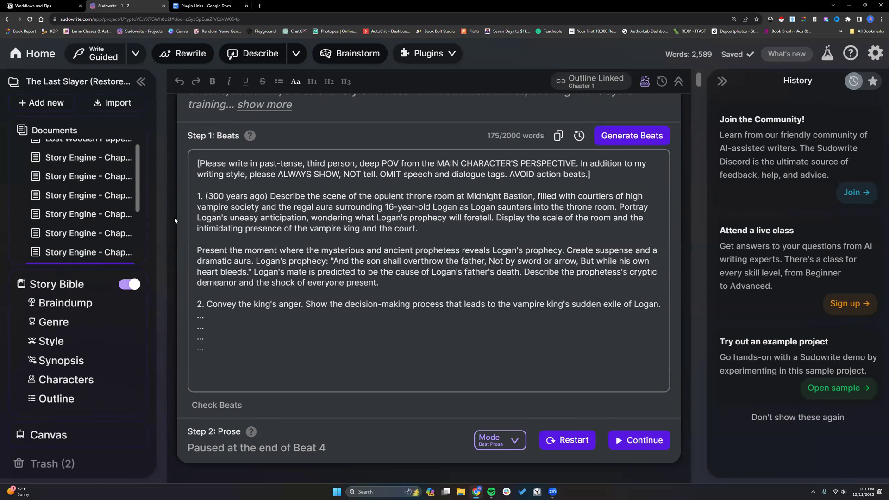
{"action": "left_click", "coordinate": [220, 405]}
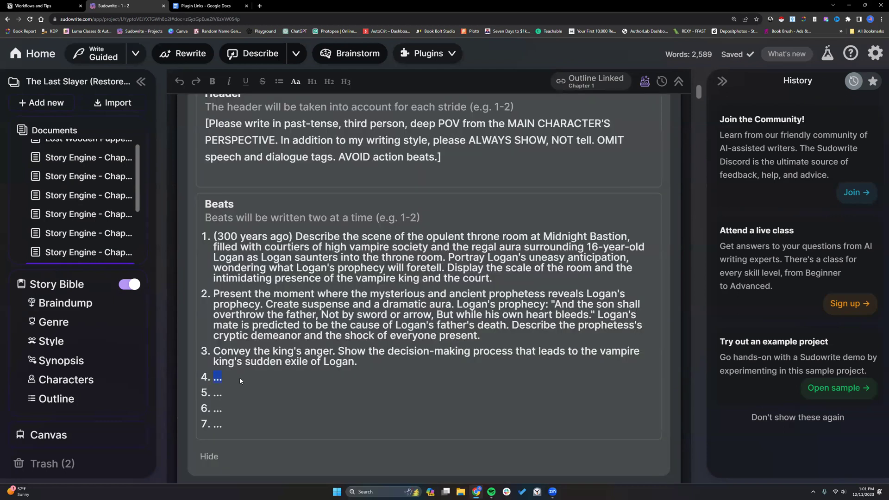
{"action": "left_click_drag", "start_coordinate": [212, 352], "coordinate": [363, 368]}
{"action": "left_click", "coordinate": [211, 378]}
{"action": "left_click", "coordinate": [209, 457]}
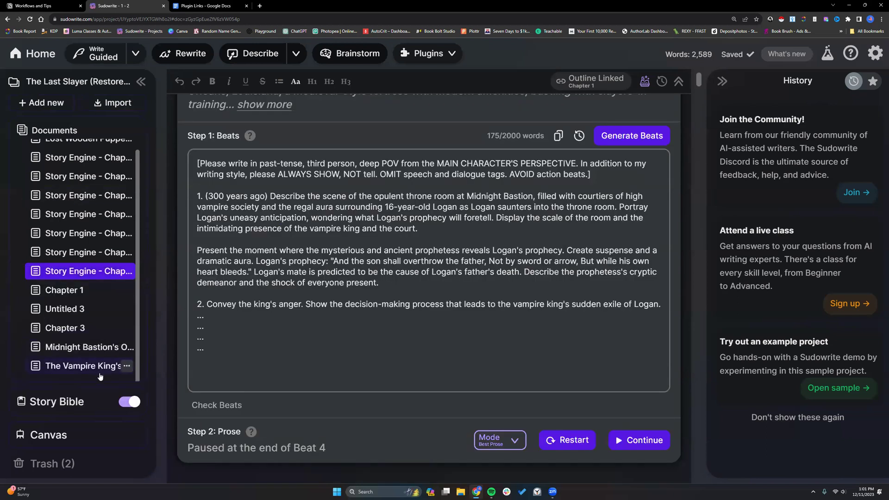
- Cut beat 3 and Jackson's prophecy beat from The Vampire King's Exile & Jackson's Prophecy document
{"action": "left_click", "coordinate": [94, 369]}
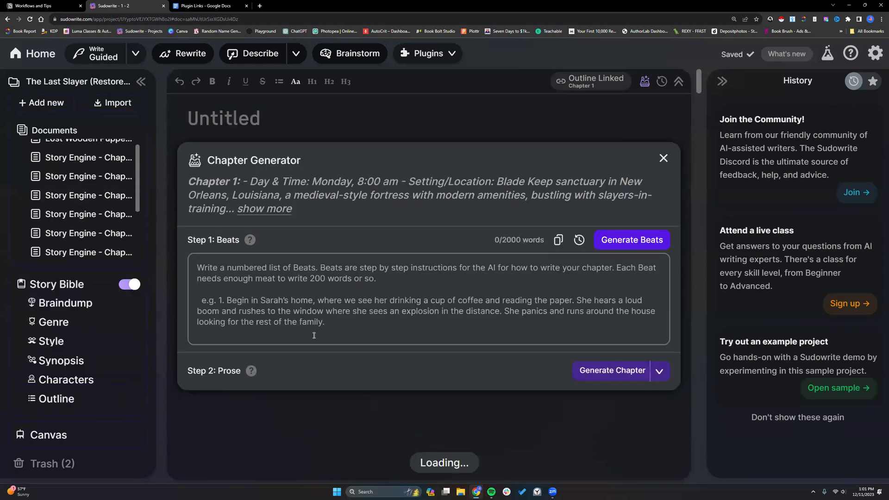
{"action": "scroll", "coordinate": [296, 314], "scroll_direction": "down", "scroll_amount": 2}
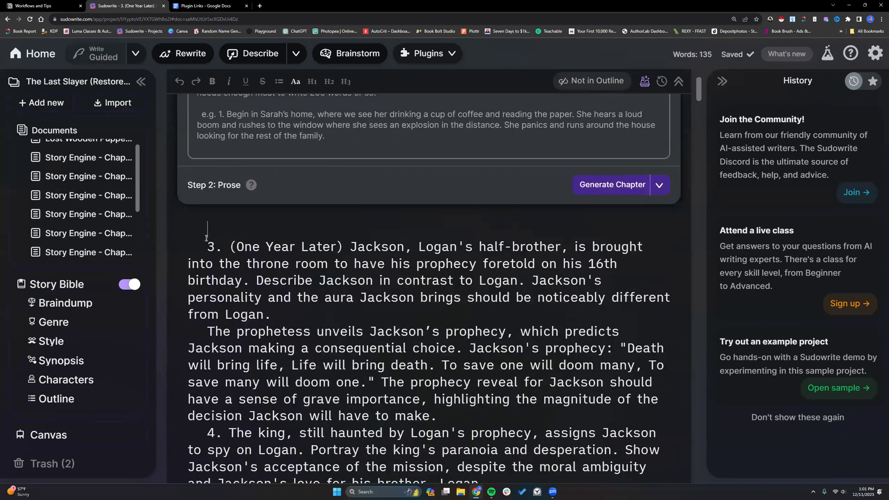
{"action": "left_click_drag", "start_coordinate": [209, 212], "coordinate": [440, 381]}
{"action": "right_click", "coordinate": [445, 348]}
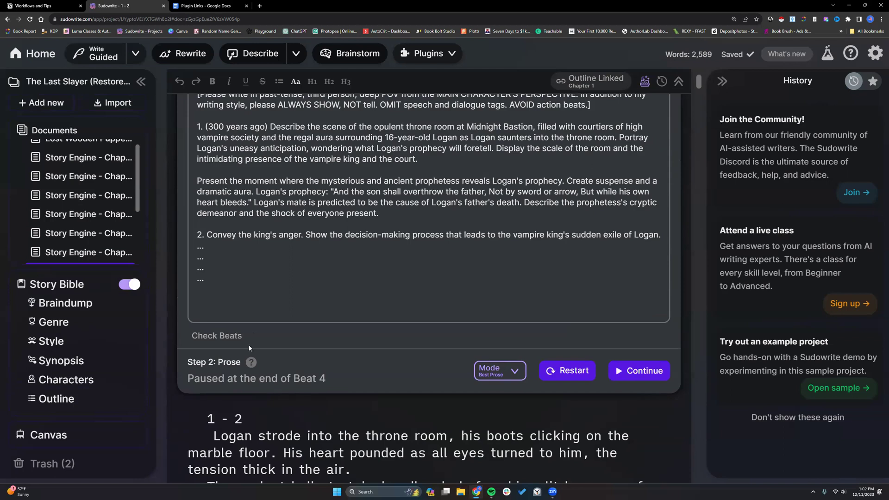
- Check the beat numbering and insert beat 3 with Jackson's prophecy beat beneath beat 2's placeholder in Chapter 1's beats
{"action": "scroll", "coordinate": [254, 333], "scroll_direction": "up", "scroll_amount": 1}
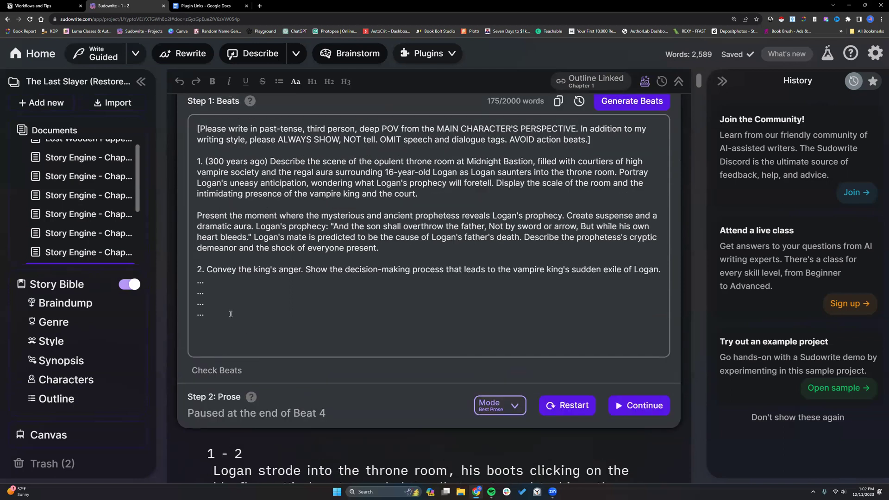
{"action": "left_click", "coordinate": [216, 370]}
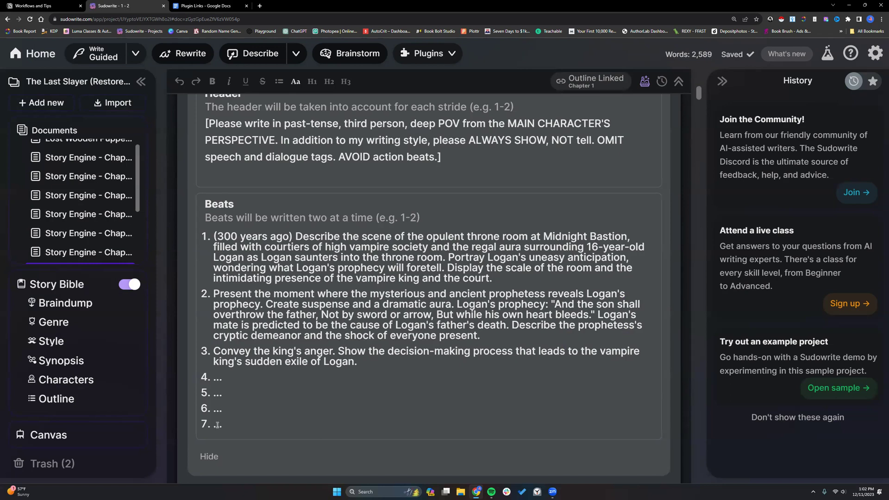
{"action": "left_click", "coordinate": [209, 456]}
{"action": "left_click_drag", "start_coordinate": [199, 163], "coordinate": [398, 281]}
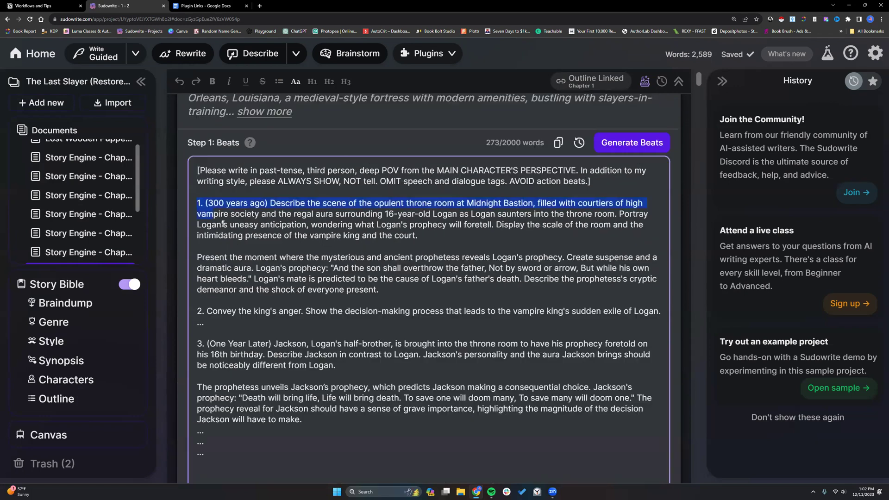
{"action": "left_click", "coordinate": [196, 310]}
{"action": "left_click_drag", "start_coordinate": [196, 310], "coordinate": [207, 311]}
{"action": "left_click", "coordinate": [209, 324]}
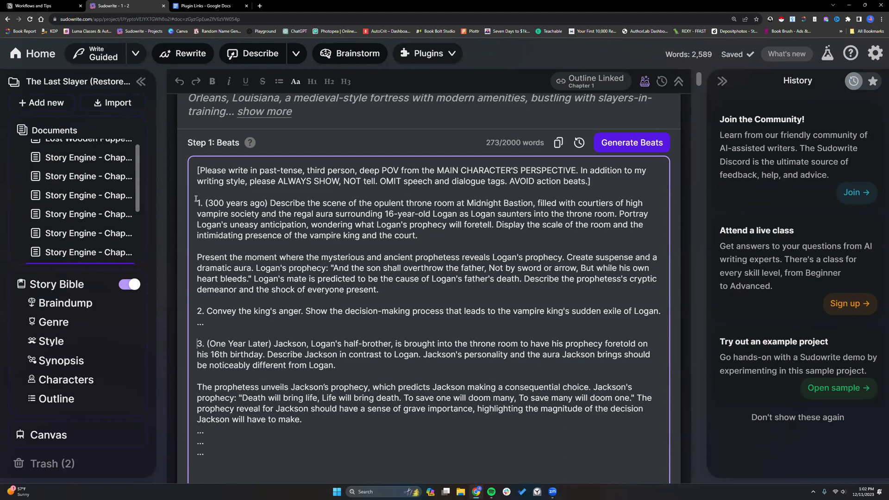
- Examine how the beats are grouped, highlighting Logan's prophecy beat, beat 2 with its placeholder, and beat 3's One Year Later marker
{"action": "left_click_drag", "start_coordinate": [208, 344], "coordinate": [271, 344]}
{"action": "left_click_drag", "start_coordinate": [197, 203], "coordinate": [201, 250]}
{"action": "triple_click", "coordinate": [250, 270]}
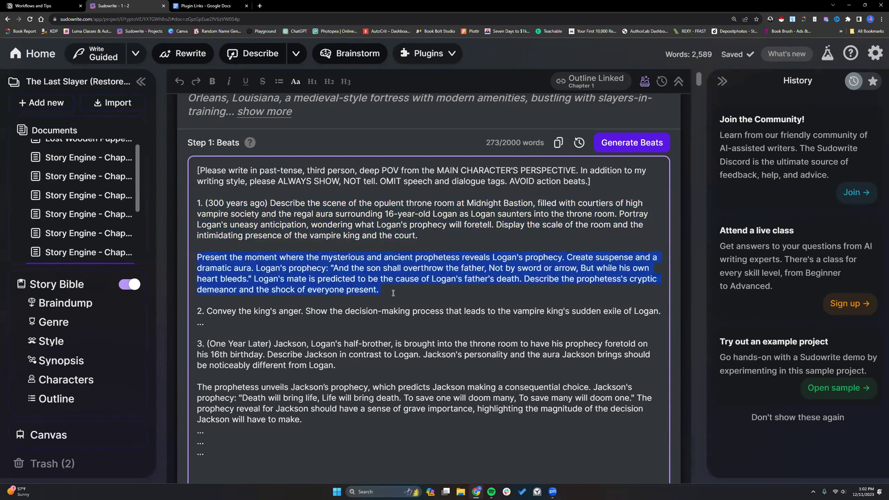
{"action": "mouse_move", "coordinate": [197, 311]}
{"action": "left_mouse_down"}
{"action": "mouse_move", "coordinate": [236, 312]}
{"action": "mouse_move", "coordinate": [204, 323]}
{"action": "left_mouse_up"}
{"action": "left_click", "coordinate": [223, 353]}
{"action": "scroll", "coordinate": [204, 346], "scroll_direction": "down", "scroll_amount": 2}
{"action": "scroll", "coordinate": [204, 346], "scroll_direction": "down", "scroll_amount": 1}
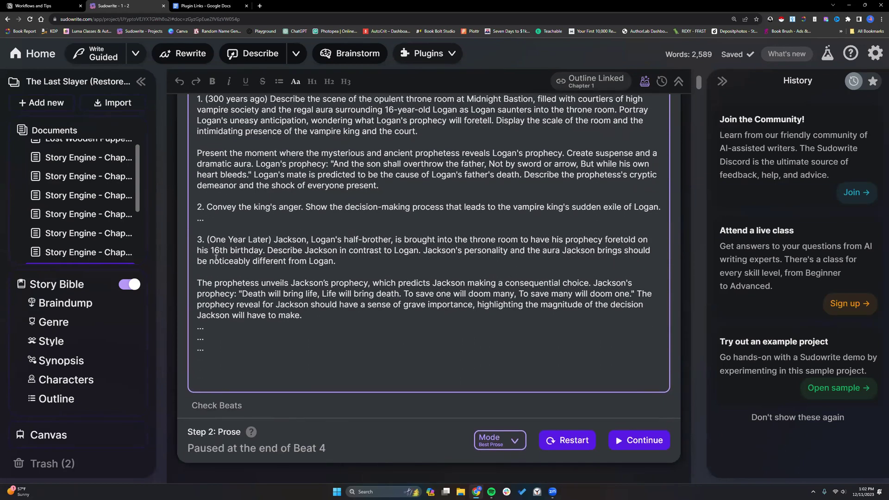
{"action": "left_click_drag", "start_coordinate": [208, 239], "coordinate": [263, 239]}
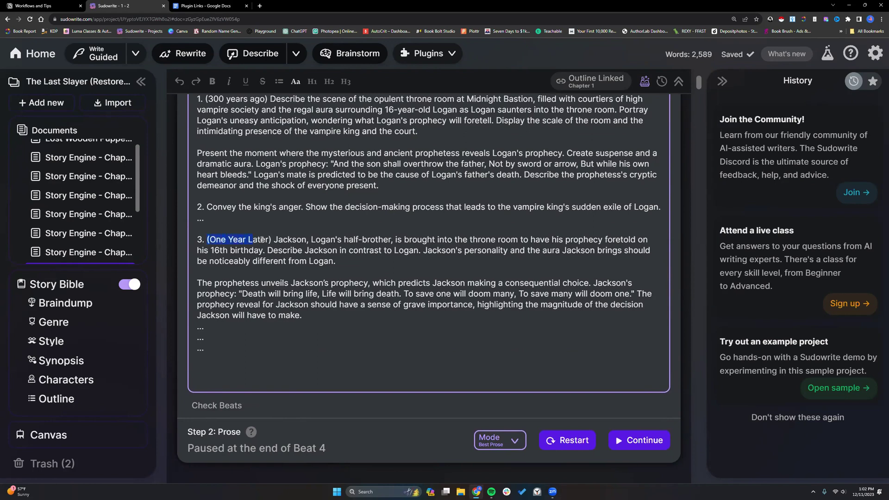
- Check the numbered breakdown for Jackson's One Year Later beat and skim the generated prose before returning to the beats
{"action": "left_click", "coordinate": [217, 406]}
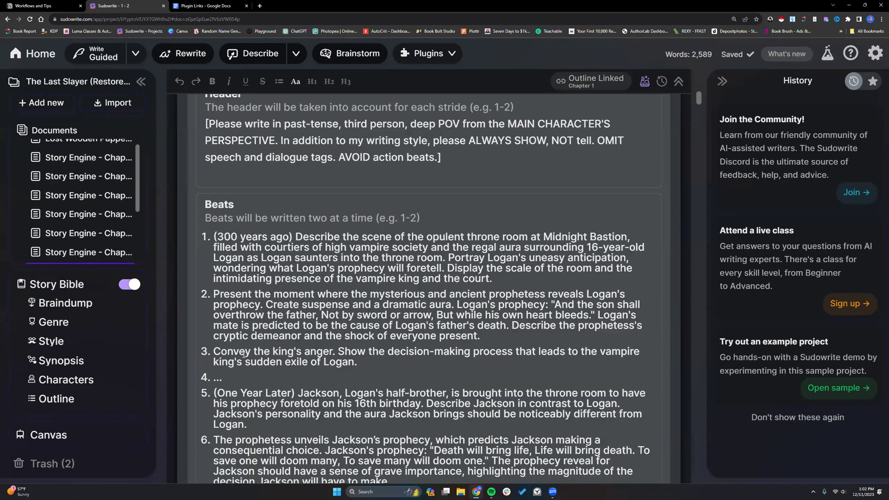
{"action": "left_click_drag", "start_coordinate": [201, 392], "coordinate": [327, 394]}
{"action": "left_click", "coordinate": [693, 300]}
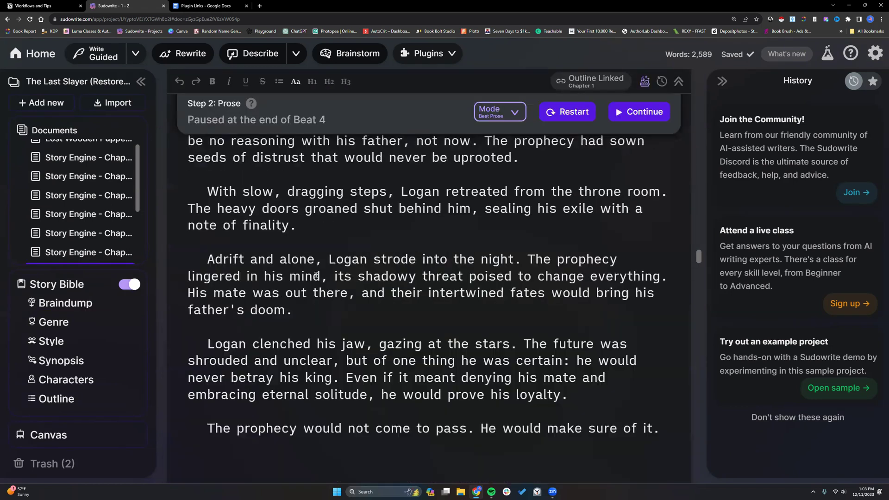
{"action": "scroll", "coordinate": [309, 274], "scroll_direction": "up", "scroll_amount": 10}
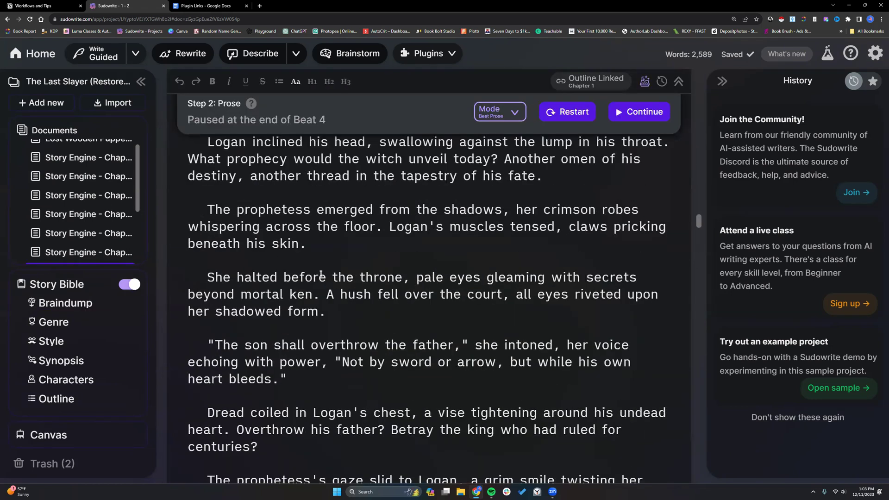
{"action": "scroll", "coordinate": [693, 183], "scroll_direction": "up", "scroll_amount": 15}
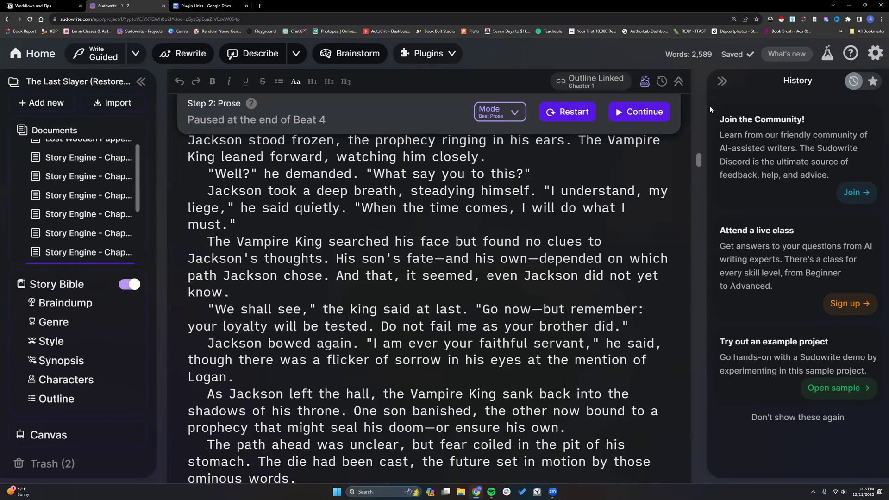
{"action": "left_click_drag", "start_coordinate": [711, 87], "coordinate": [710, 84]}
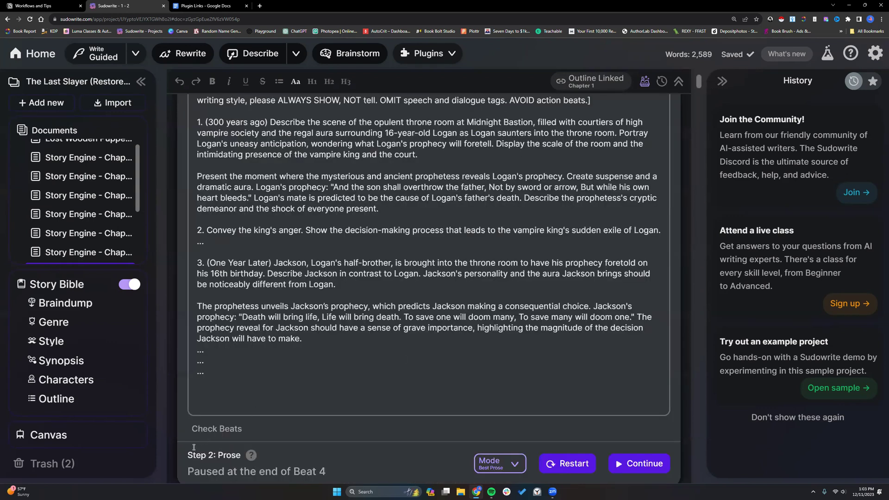
- Delete one placeholder line beneath Jackson's prophecy beat in Chapter 1's beats
{"action": "scroll", "coordinate": [194, 447], "scroll_direction": "up", "scroll_amount": 2}
{"action": "left_click_drag", "start_coordinate": [196, 337], "coordinate": [208, 336]}
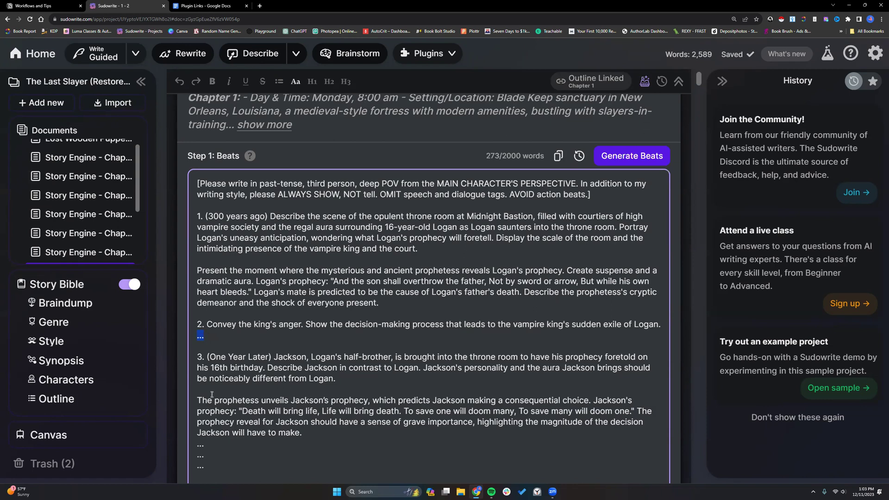
{"action": "left_click_drag", "start_coordinate": [195, 443], "coordinate": [206, 443]}
{"action": "key", "text": "BackSpace"}
{"action": "key", "text": "BackSpace"}
{"action": "scroll", "coordinate": [204, 433], "scroll_direction": "down", "scroll_amount": 1}
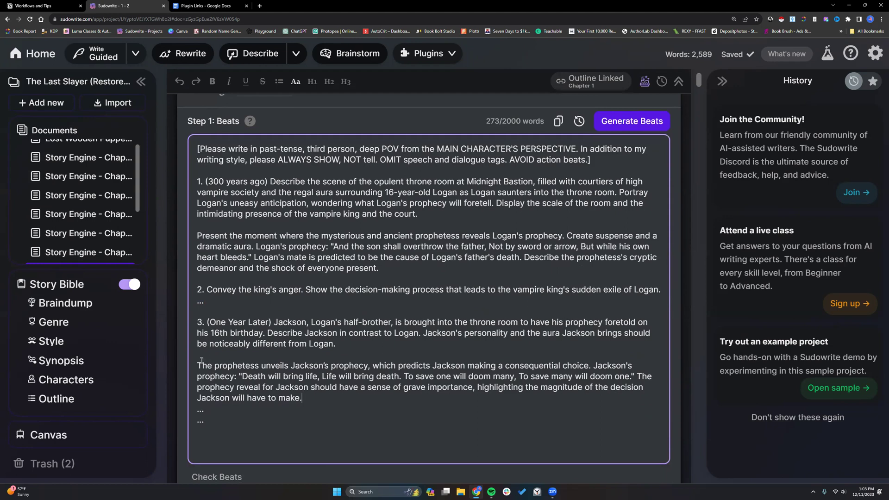
- Try pasting a second copy of beat 3 and Jackson's prophecy beat above the remaining placeholder lines
{"action": "left_click_drag", "start_coordinate": [193, 412], "coordinate": [205, 422]}
{"action": "left_click", "coordinate": [299, 407]}
{"action": "key", "text": "Return"}
{"action": "key", "text": "Return"}
{"action": "right_click", "coordinate": [210, 419]}
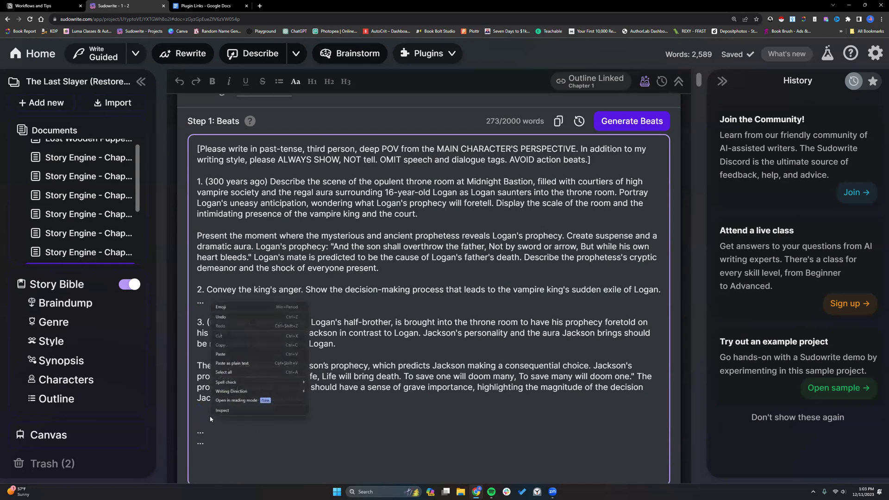
{"action": "left_click", "coordinate": [233, 360]}
{"action": "scroll", "coordinate": [198, 351], "scroll_direction": "down", "scroll_amount": 3}
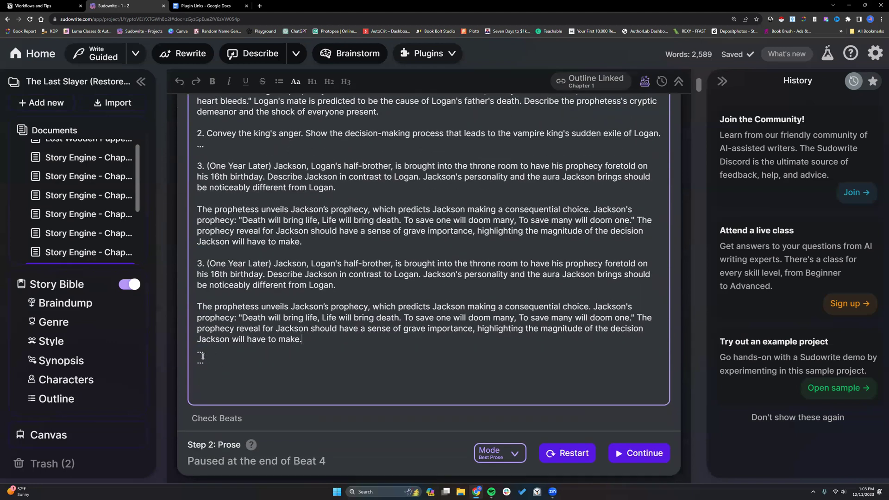
{"action": "left_click_drag", "start_coordinate": [197, 350], "coordinate": [203, 364]}
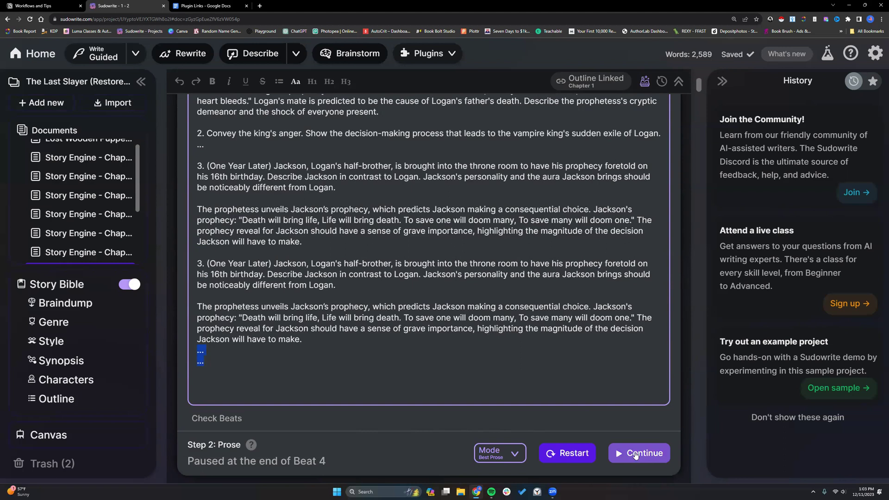
- Remove the duplicate copy of beat 3 and Jackson's prophecy beat, along with the extra blank lines
{"action": "left_click_drag", "start_coordinate": [195, 263], "coordinate": [198, 353]}
{"action": "left_click", "coordinate": [204, 371]}
{"action": "left_click_drag", "start_coordinate": [197, 263], "coordinate": [303, 340]}
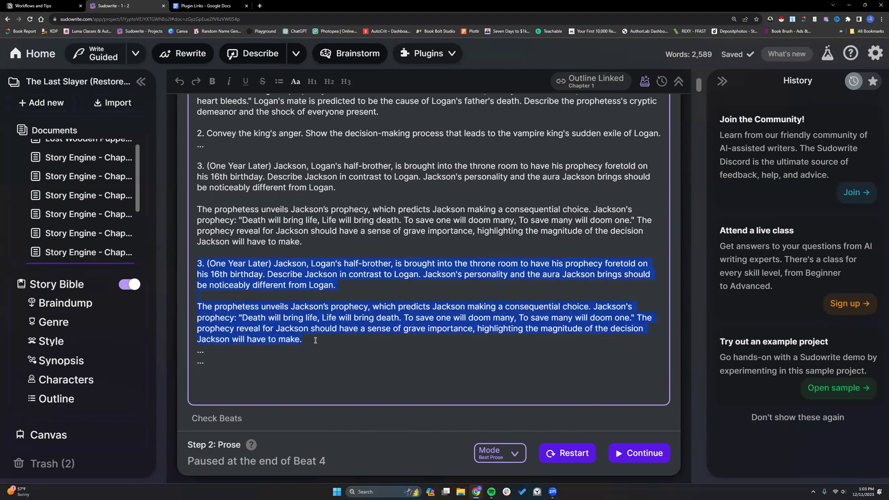
{"action": "key", "text": "BackSpace"}
{"action": "key", "text": "BackSpace"}
{"action": "key", "text": "BackSpace"}
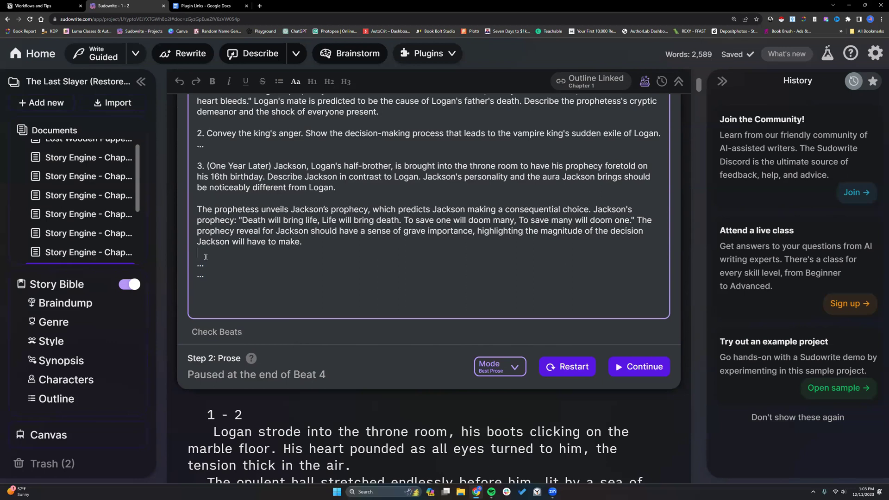
- Review Chapter 1's full beats, highlighting the closing placeholder lines and the first pair of beats
{"action": "scroll", "coordinate": [254, 270], "scroll_direction": "up", "scroll_amount": 1}
{"action": "scroll", "coordinate": [254, 270], "scroll_direction": "up", "scroll_amount": 3}
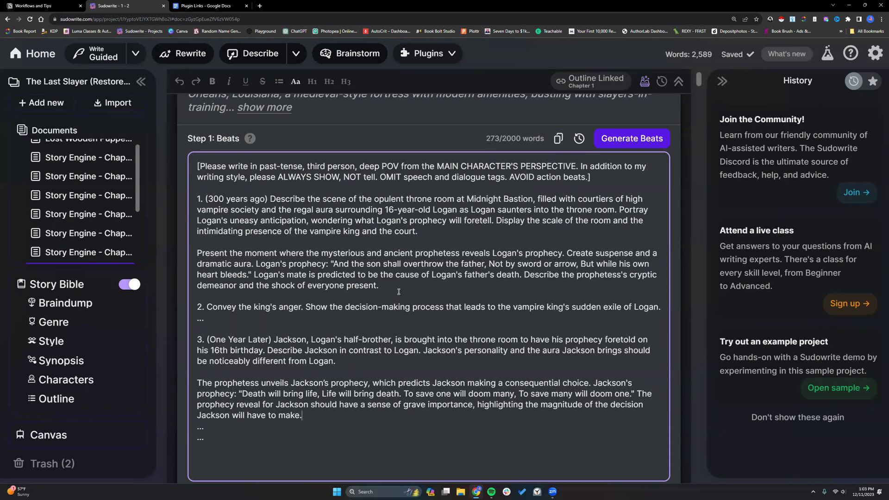
{"action": "scroll", "coordinate": [399, 292], "scroll_direction": "down", "scroll_amount": 1}
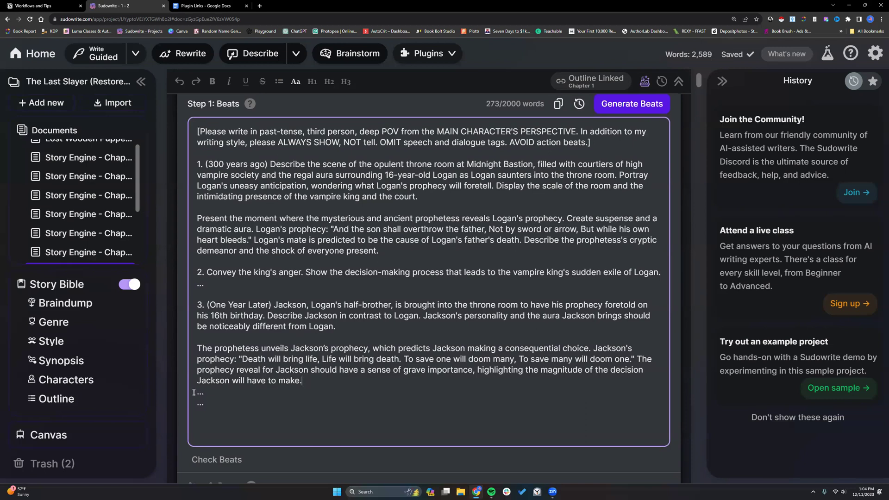
{"action": "left_click_drag", "start_coordinate": [193, 393], "coordinate": [204, 402]}
{"action": "left_click_drag", "start_coordinate": [196, 163], "coordinate": [193, 269]}
{"action": "left_click", "coordinate": [193, 271]}
{"action": "scroll", "coordinate": [303, 381], "scroll_direction": "down", "scroll_amount": 3}
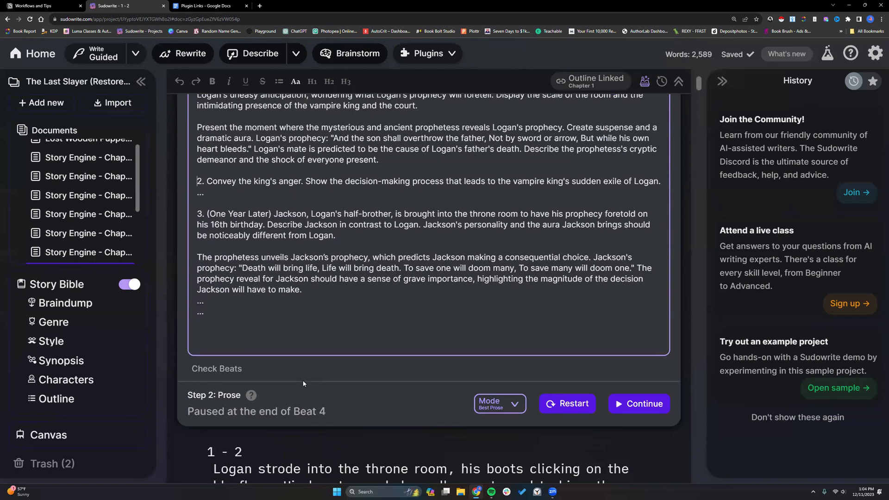
- View the available prose modes and highlight beats 2 and 3, including Jackson's prophecy beat
{"action": "left_click", "coordinate": [513, 356]}
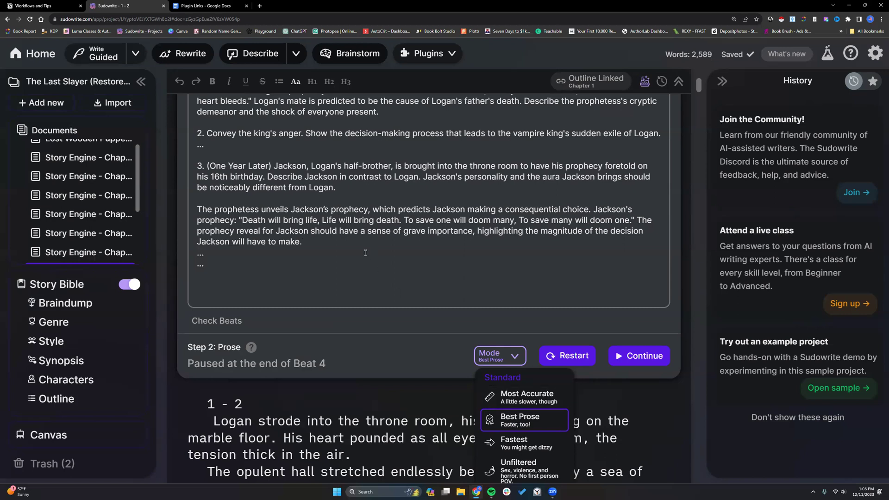
{"action": "scroll", "coordinate": [317, 232], "scroll_direction": "up", "scroll_amount": 3}
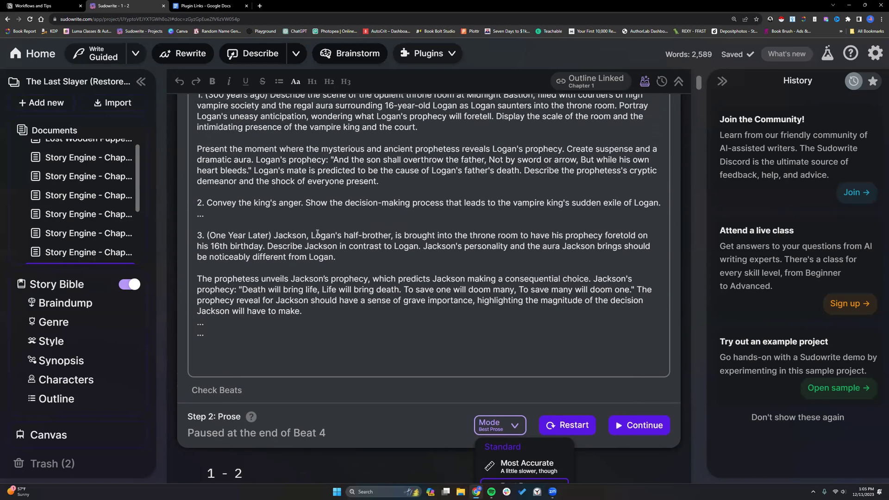
{"action": "left_click_drag", "start_coordinate": [194, 235], "coordinate": [302, 346]}
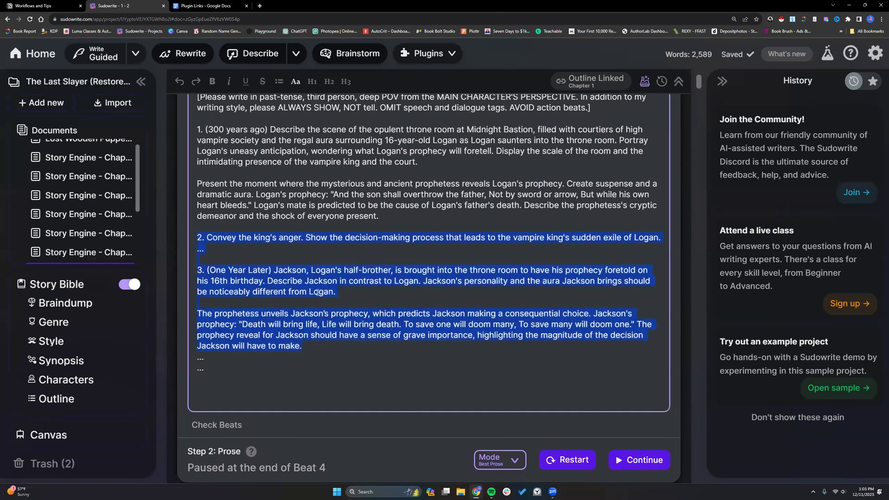
{"action": "left_click", "coordinate": [364, 295]}
{"action": "scroll", "coordinate": [364, 295], "scroll_direction": "down", "scroll_amount": 2}
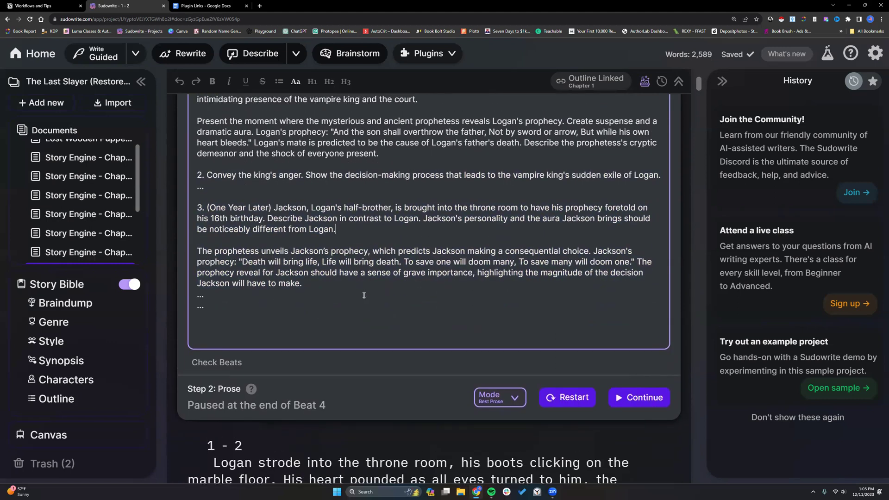
- Reread the writing instructions and all of Chapter 1's beats, and compare the prose mode options without changing the mode
{"action": "scroll", "coordinate": [363, 295], "scroll_direction": "up", "scroll_amount": 3}
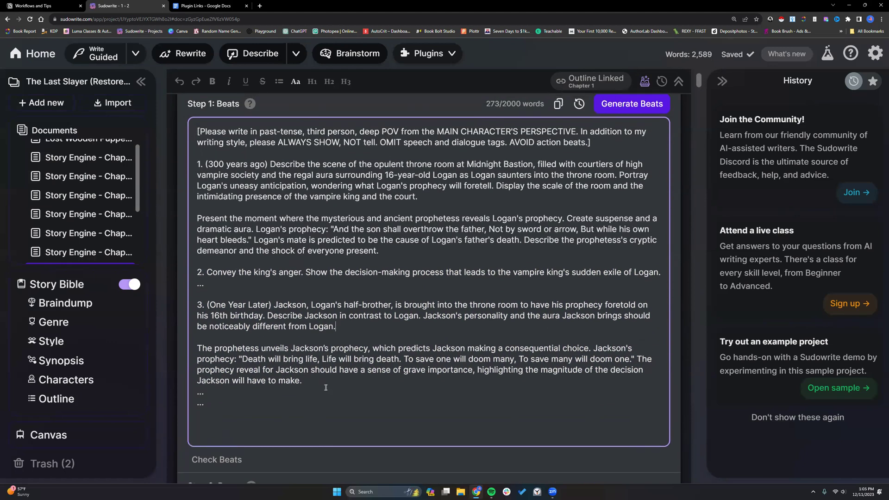
{"action": "scroll", "coordinate": [325, 387], "scroll_direction": "down", "scroll_amount": 1}
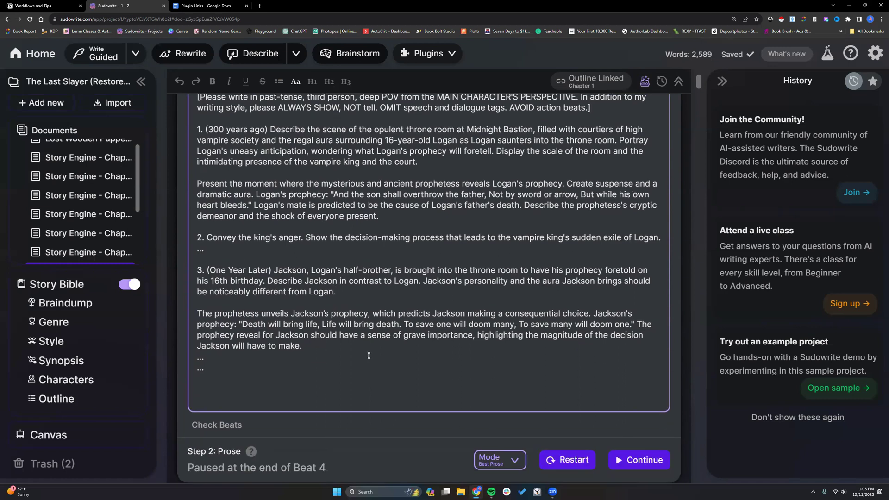
{"action": "scroll", "coordinate": [532, 212], "scroll_direction": "up", "scroll_amount": 1}
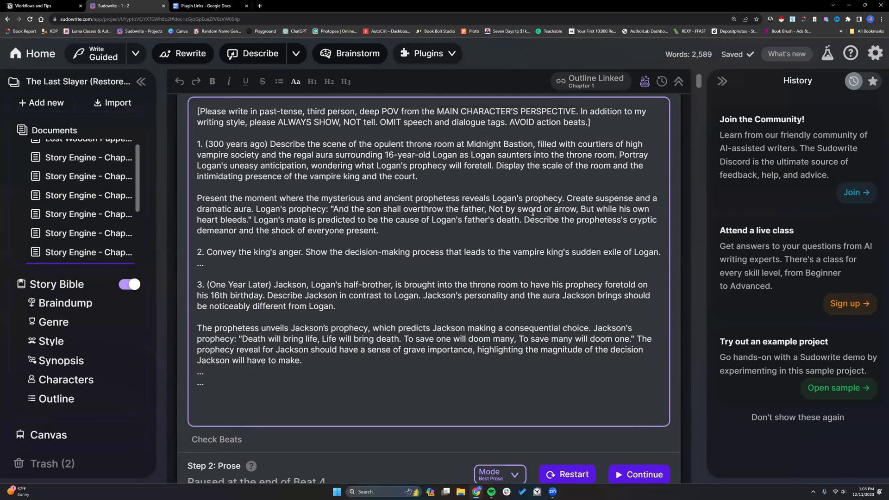
{"action": "scroll", "coordinate": [532, 212], "scroll_direction": "up", "scroll_amount": 2}
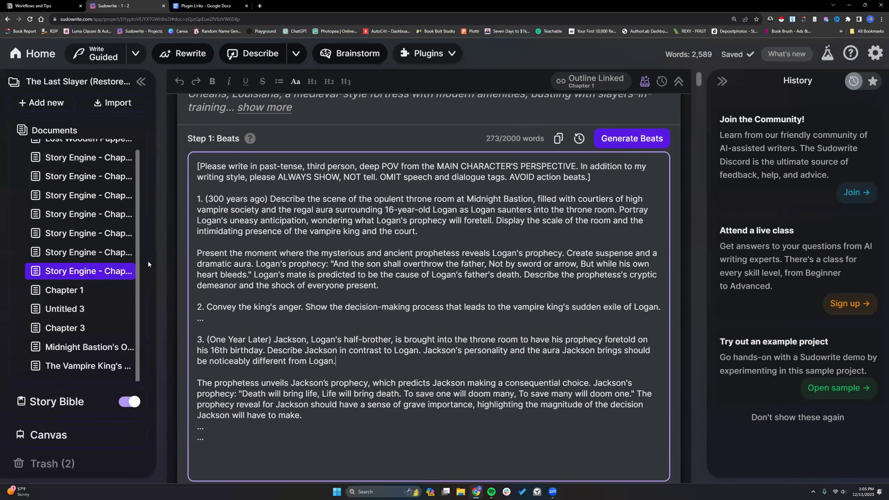
{"action": "scroll", "coordinate": [245, 418], "scroll_direction": "down", "scroll_amount": 2}
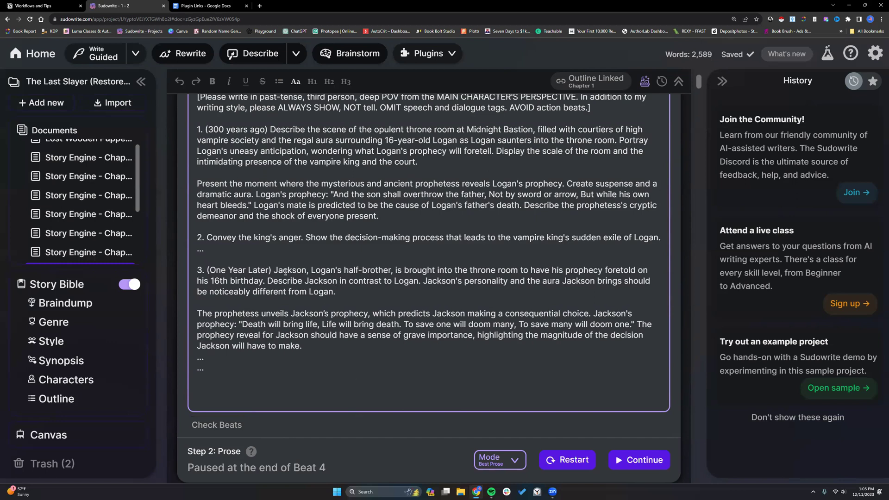
{"action": "scroll", "coordinate": [285, 272], "scroll_direction": "down", "scroll_amount": 4}
{"action": "left_click", "coordinate": [506, 287]}
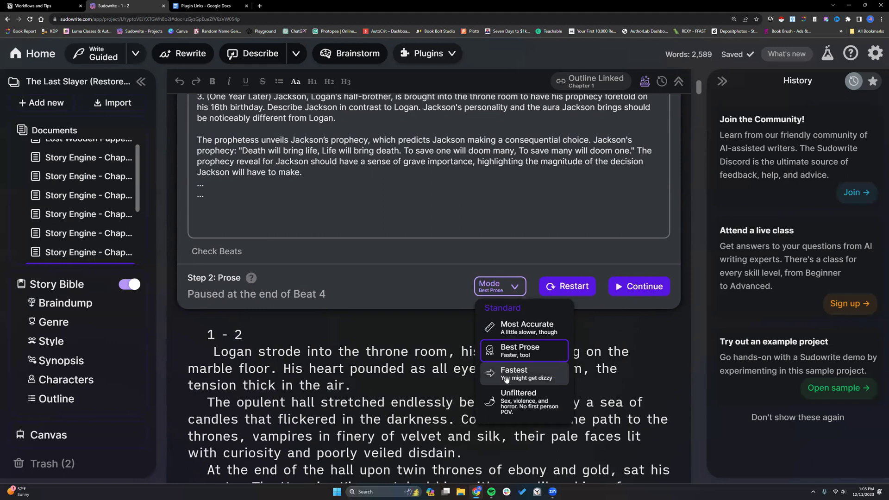
{"action": "left_click", "coordinate": [429, 283]}
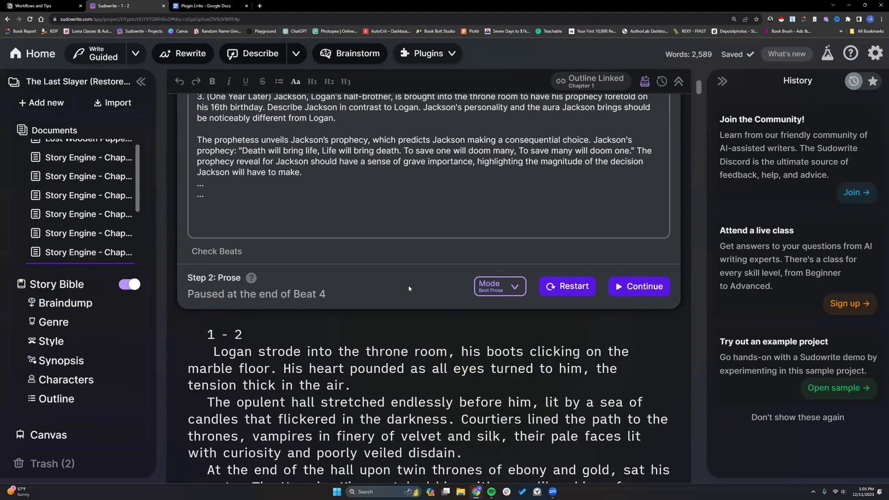
- Set the prose mode to Fastest and restart Chapter 1's prose generation from its beats
{"action": "scroll", "coordinate": [388, 251], "scroll_direction": "up", "scroll_amount": 3}
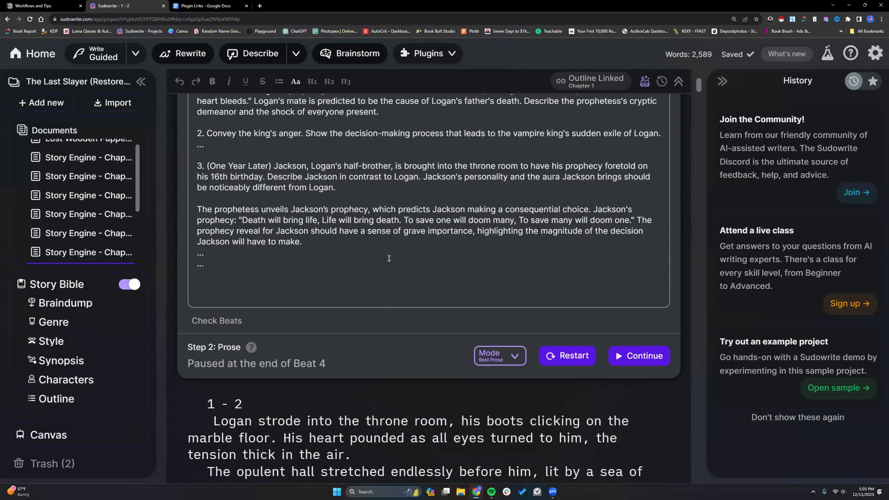
{"action": "scroll", "coordinate": [388, 258], "scroll_direction": "up", "scroll_amount": 1}
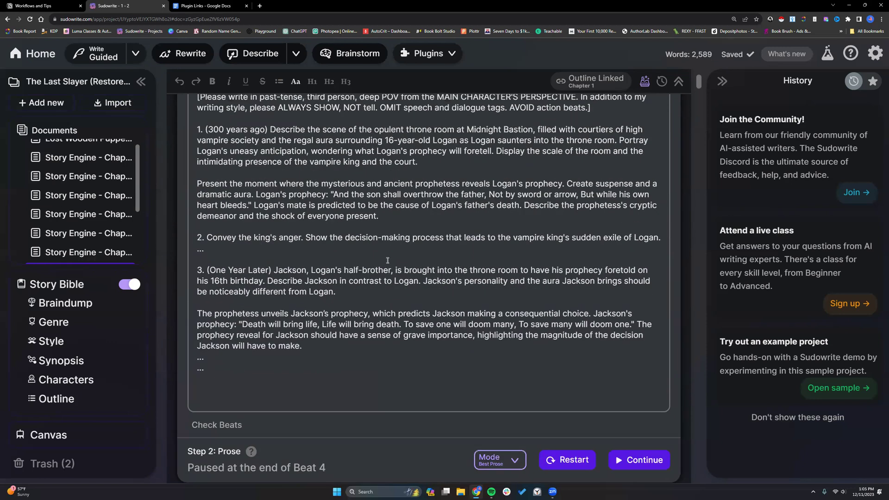
{"action": "scroll", "coordinate": [387, 260], "scroll_direction": "up", "scroll_amount": 2}
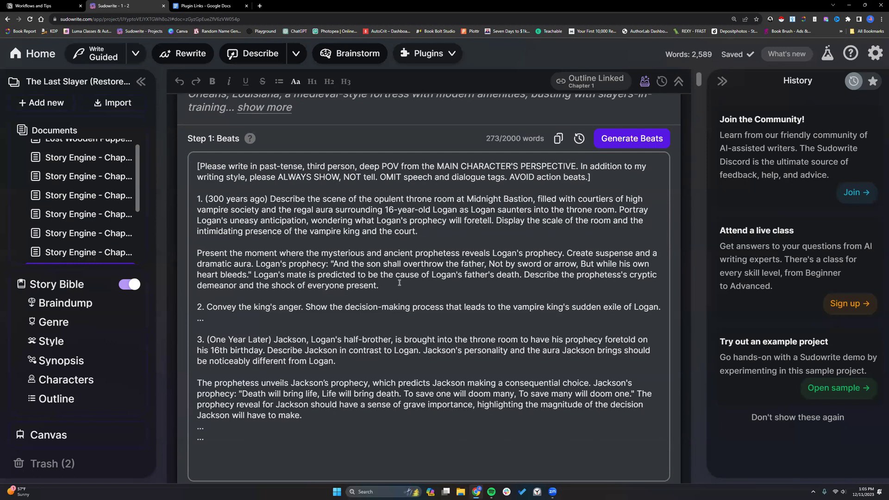
{"action": "scroll", "coordinate": [439, 322], "scroll_direction": "down", "scroll_amount": 3}
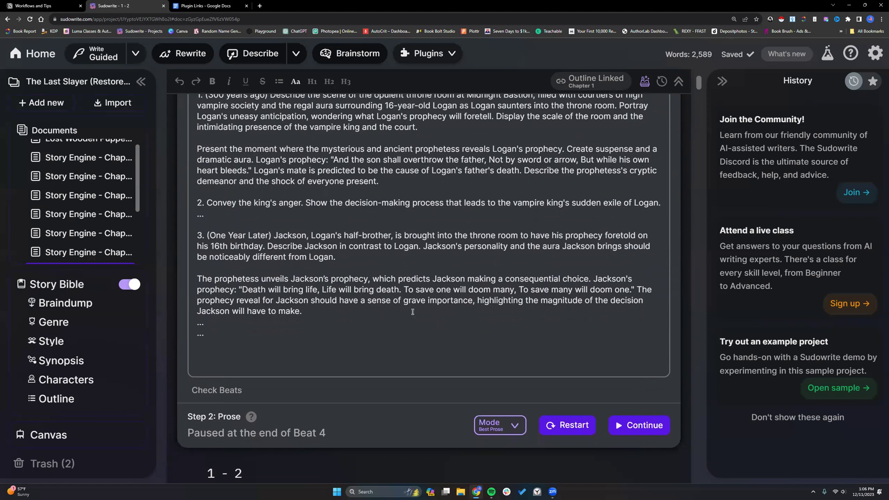
{"action": "scroll", "coordinate": [486, 342], "scroll_direction": "down", "scroll_amount": 3}
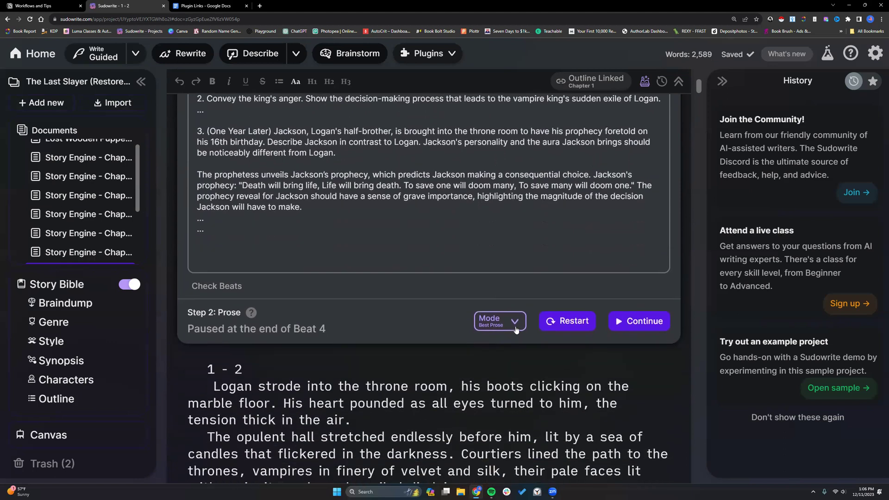
{"action": "left_click", "coordinate": [516, 323]}
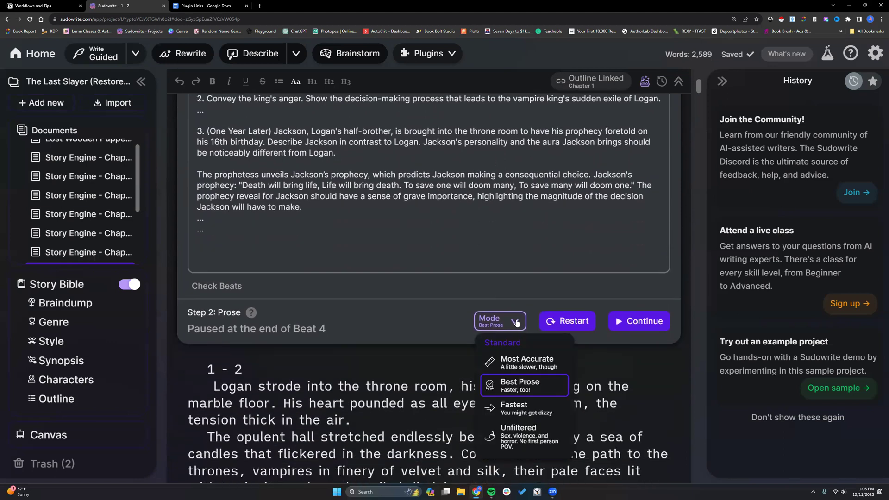
{"action": "left_click", "coordinate": [536, 410]}
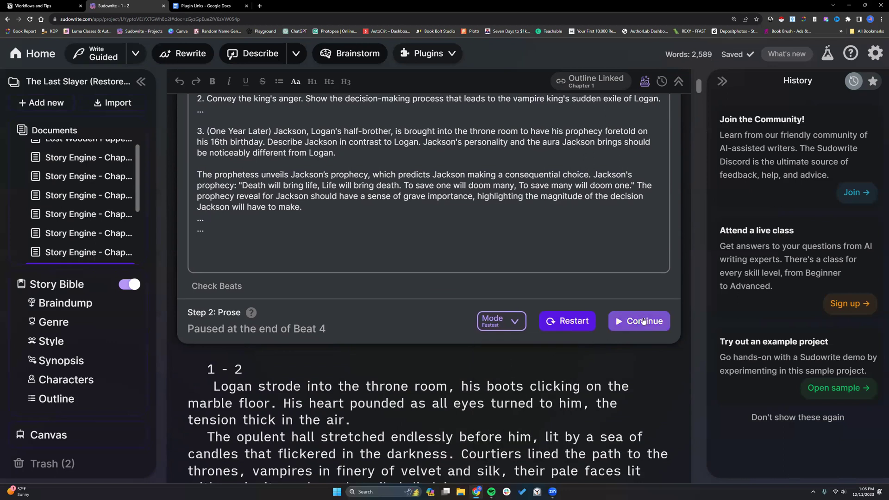
{"action": "left_click", "coordinate": [586, 327]}
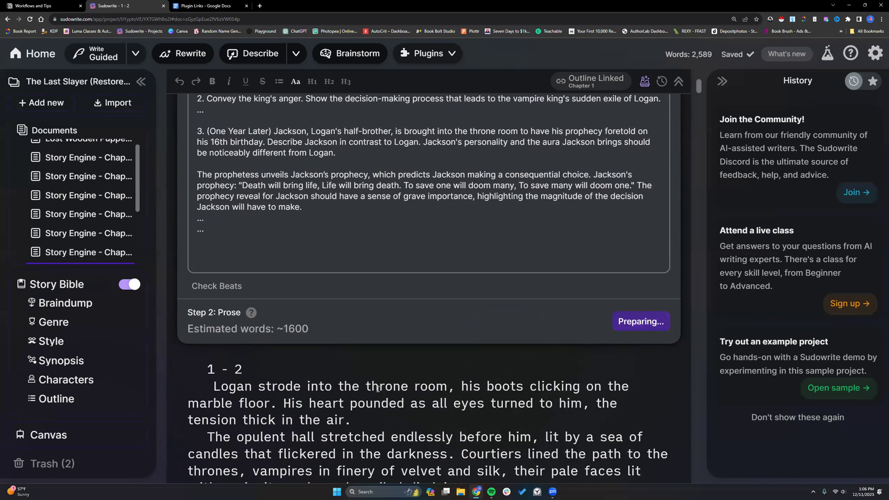
- Follow the prose generation past the earlier draft and locate where the new Fastest version starts
{"action": "scroll", "coordinate": [485, 360], "scroll_direction": "up", "scroll_amount": 1}
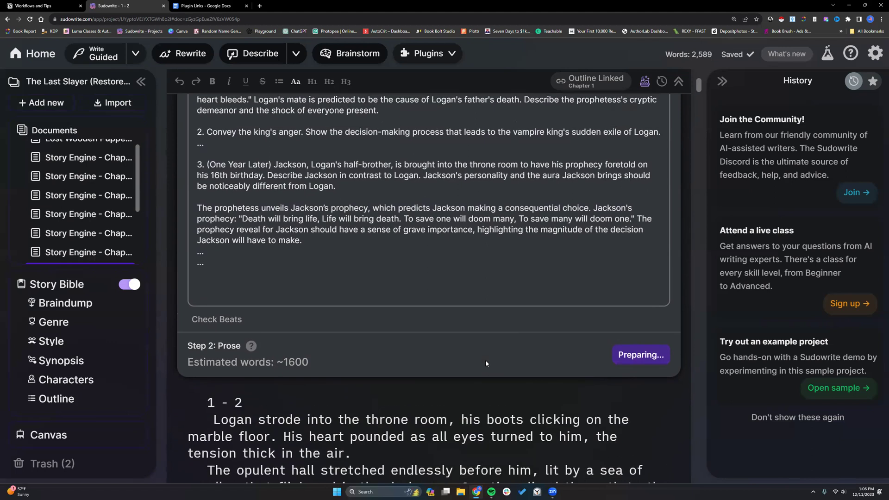
{"action": "scroll", "coordinate": [296, 236], "scroll_direction": "up", "scroll_amount": 4}
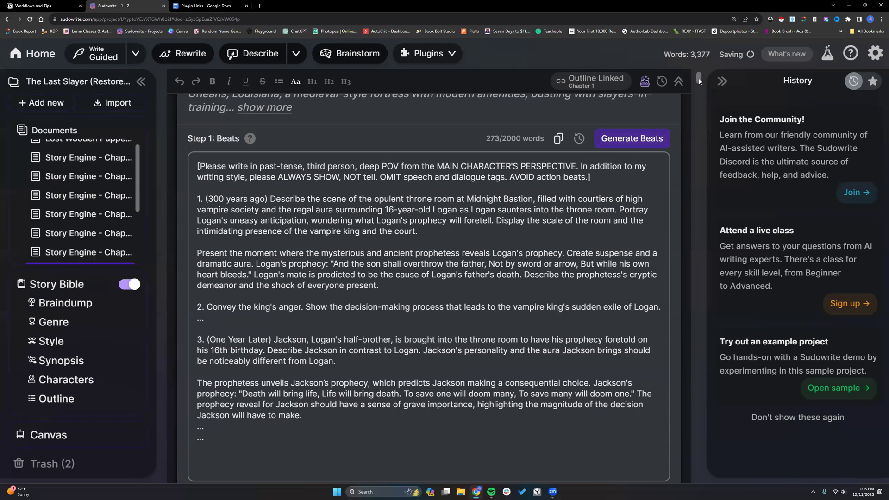
{"action": "scroll", "coordinate": [700, 88], "scroll_direction": "down", "scroll_amount": 8}
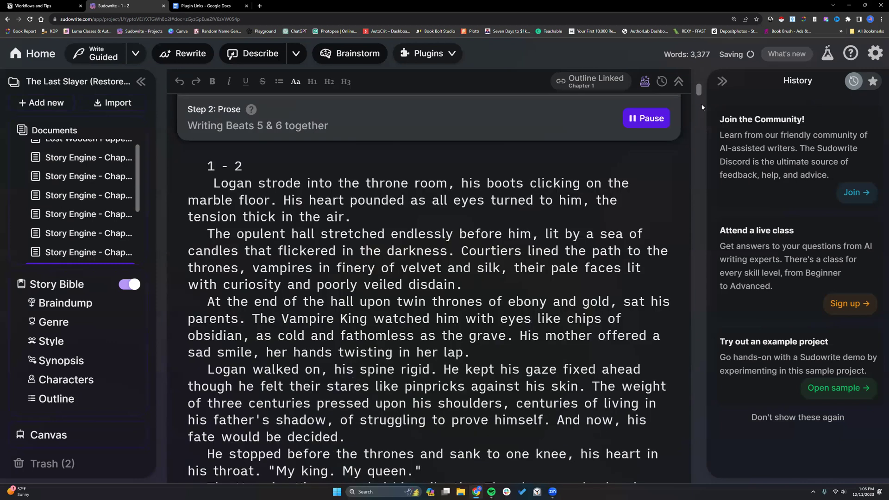
{"action": "scroll", "coordinate": [703, 128], "scroll_direction": "down", "scroll_amount": 5}
{"action": "scroll", "coordinate": [706, 159], "scroll_direction": "down", "scroll_amount": 5}
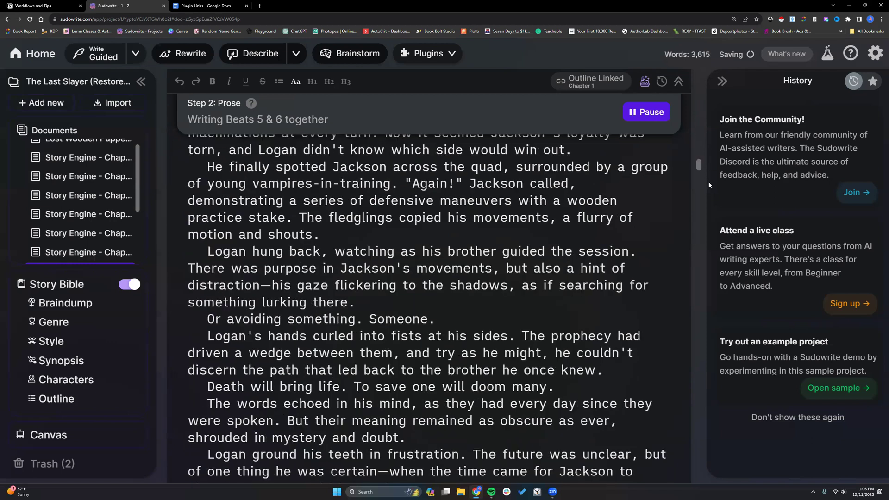
{"action": "scroll", "coordinate": [714, 238], "scroll_direction": "down", "scroll_amount": 10}
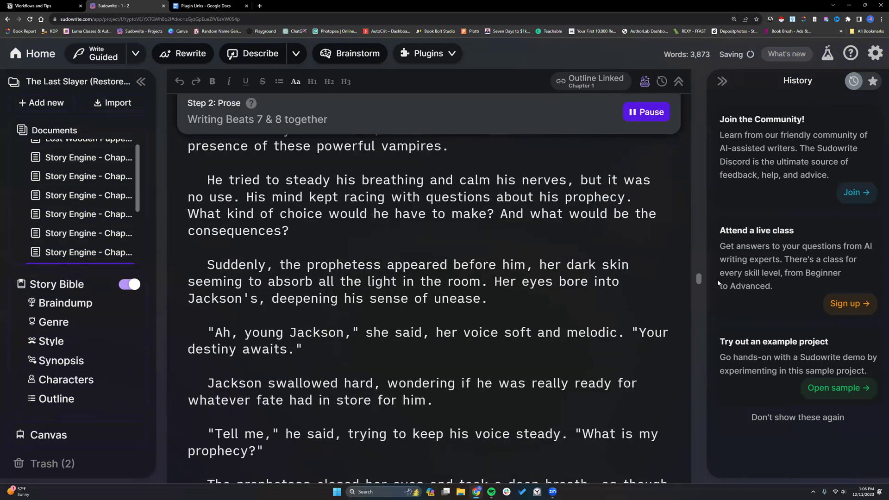
{"action": "scroll", "coordinate": [717, 278], "scroll_direction": "up", "scroll_amount": 15}
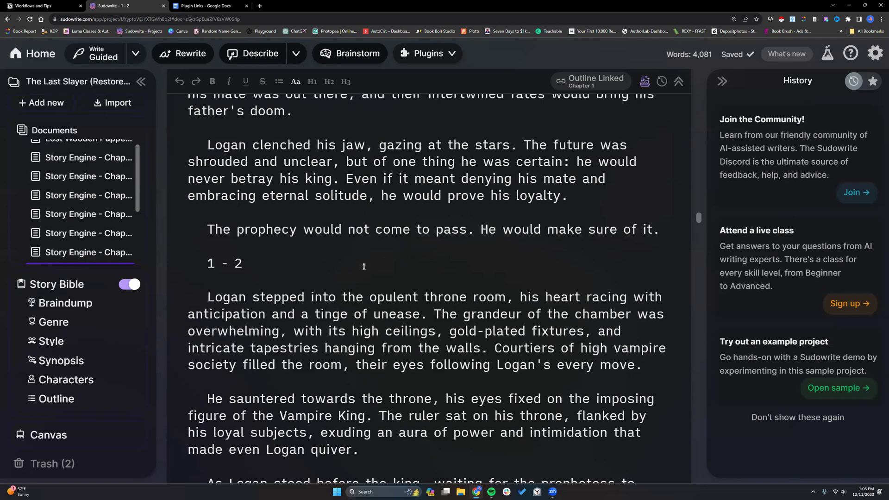
- Read the new draft's section 1 - 2, covering Logan's throne room scene, his prophecy and his exile
{"action": "scroll", "coordinate": [363, 267], "scroll_direction": "down", "scroll_amount": 1}
{"action": "scroll", "coordinate": [362, 267], "scroll_direction": "down", "scroll_amount": 4}
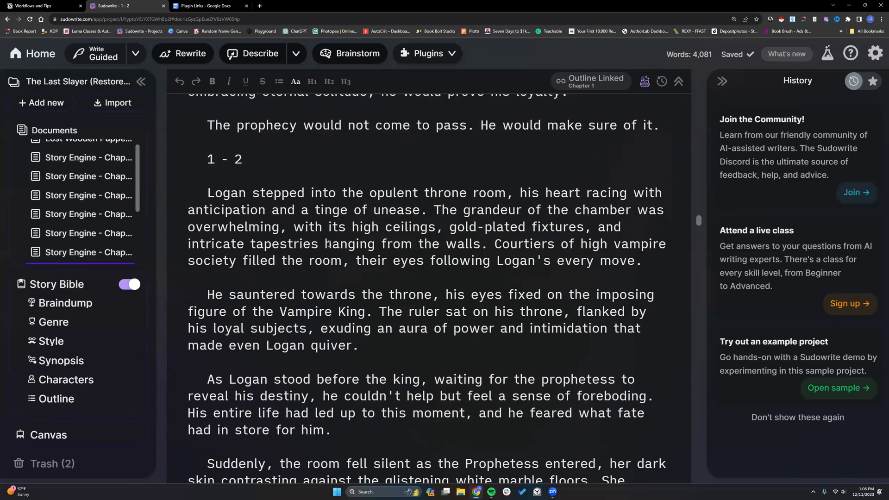
{"action": "scroll", "coordinate": [328, 244], "scroll_direction": "down", "scroll_amount": 3}
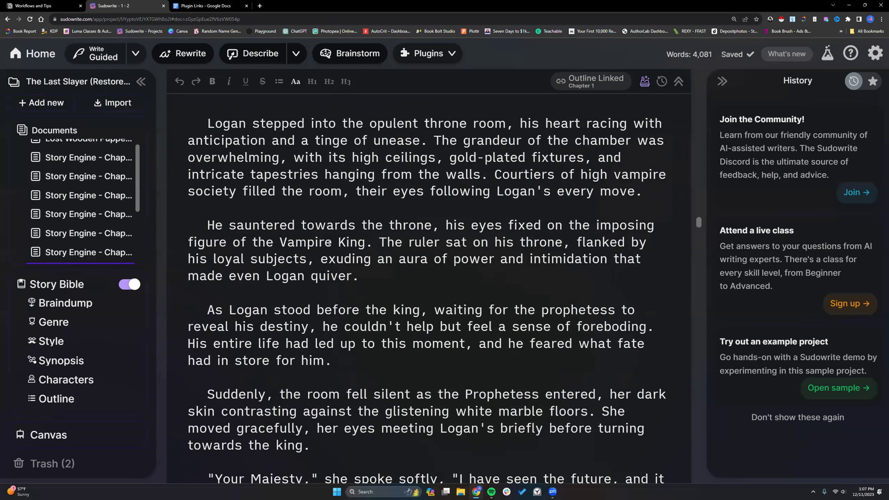
{"action": "scroll", "coordinate": [284, 200], "scroll_direction": "down", "scroll_amount": 7}
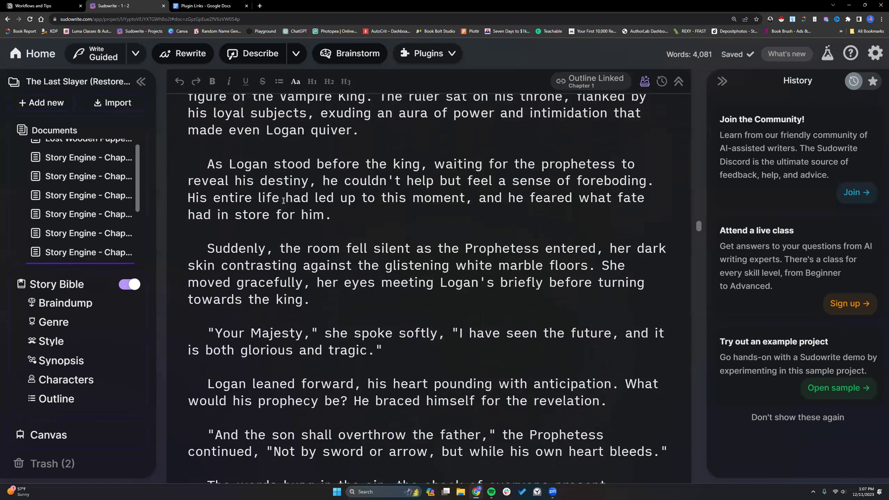
{"action": "scroll", "coordinate": [277, 207], "scroll_direction": "up", "scroll_amount": 1}
{"action": "scroll", "coordinate": [276, 207], "scroll_direction": "up", "scroll_amount": 6}
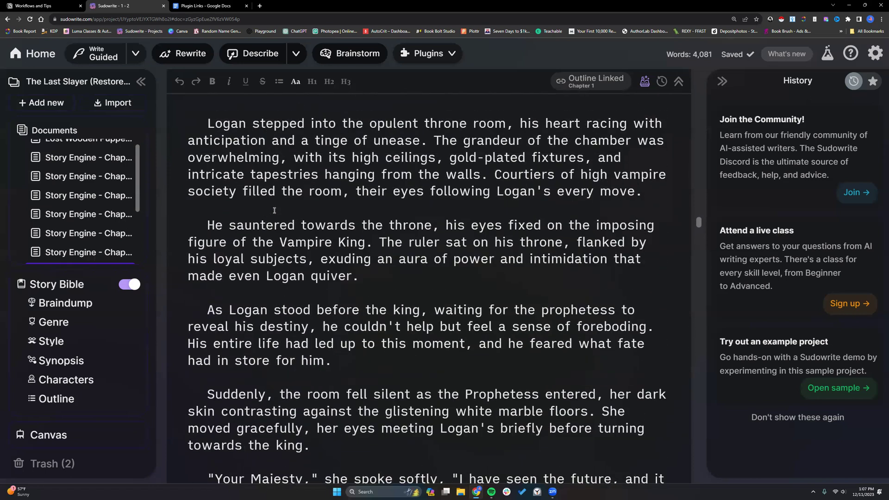
{"action": "scroll", "coordinate": [287, 269], "scroll_direction": "down", "scroll_amount": 2}
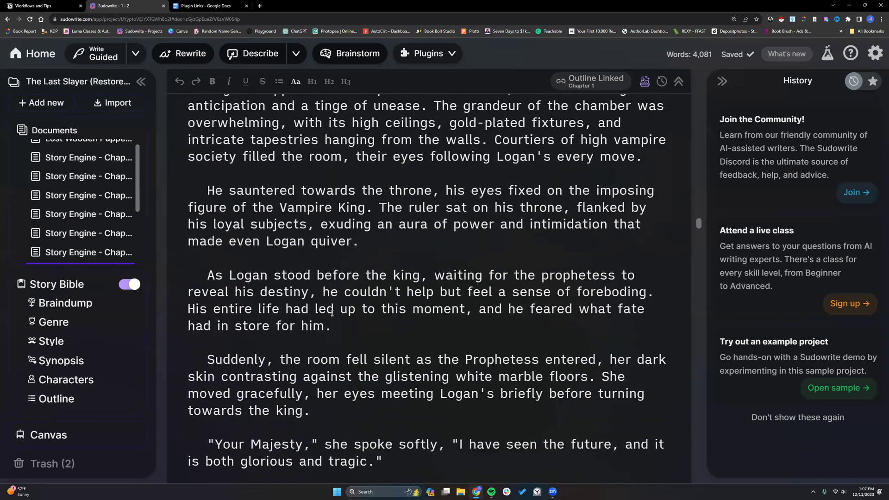
{"action": "scroll", "coordinate": [333, 317], "scroll_direction": "down", "scroll_amount": 5}
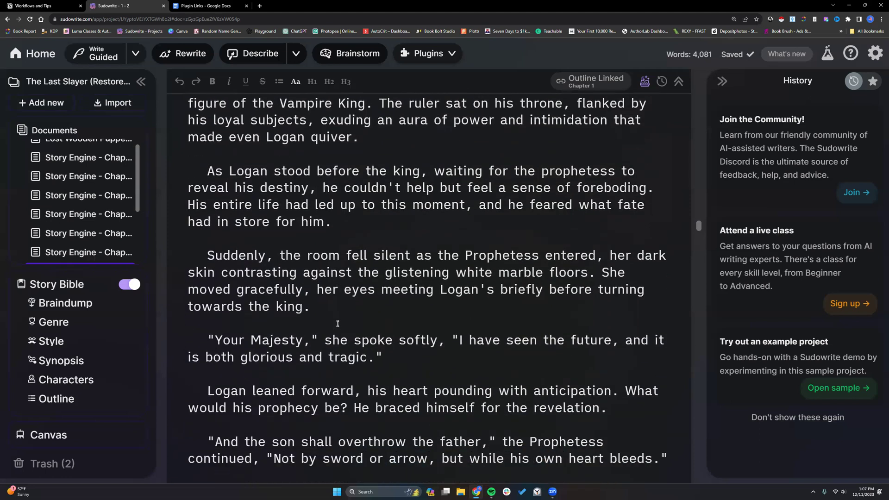
{"action": "scroll", "coordinate": [337, 323], "scroll_direction": "down", "scroll_amount": 2}
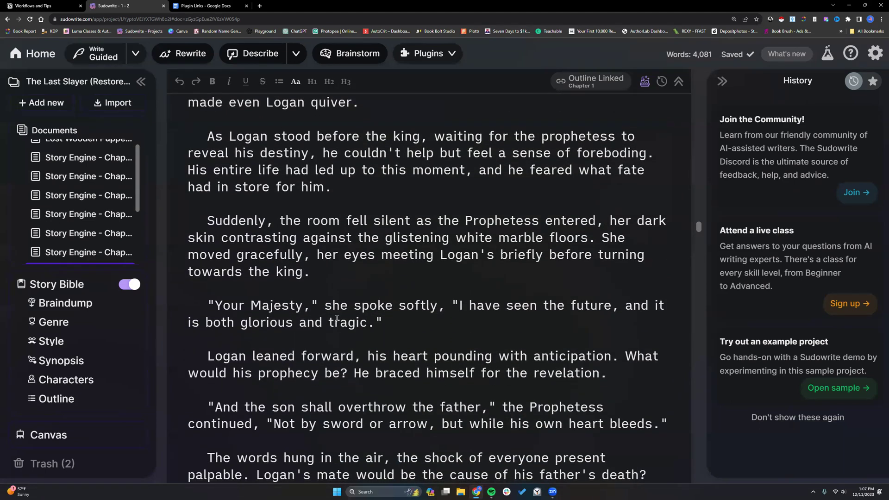
{"action": "scroll", "coordinate": [337, 317], "scroll_direction": "down", "scroll_amount": 12}
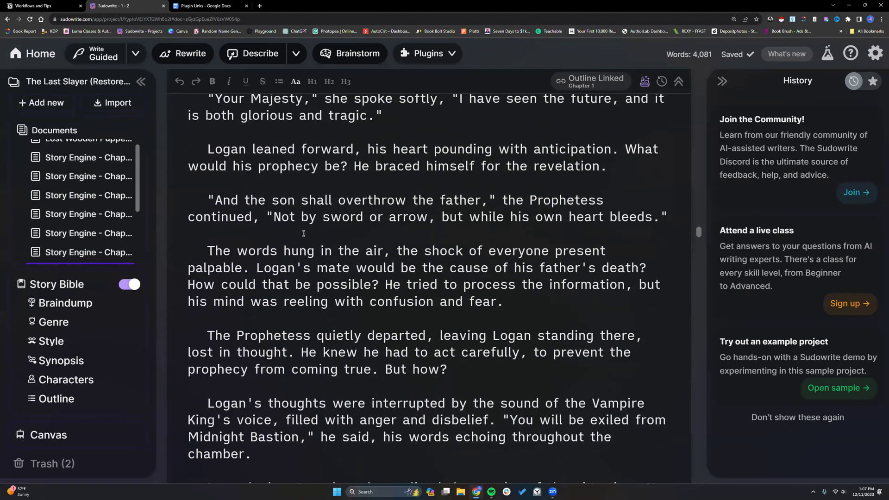
{"action": "scroll", "coordinate": [303, 234], "scroll_direction": "down", "scroll_amount": 15}
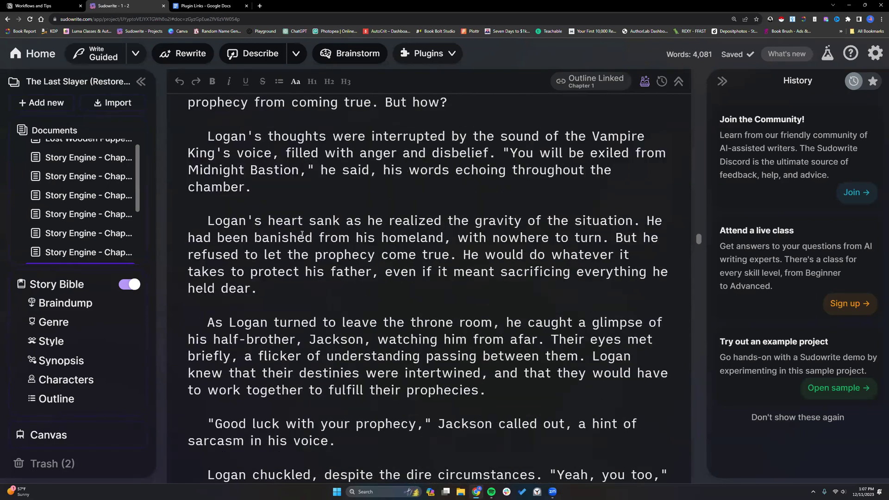
{"action": "scroll", "coordinate": [302, 234], "scroll_direction": "down", "scroll_amount": 10}
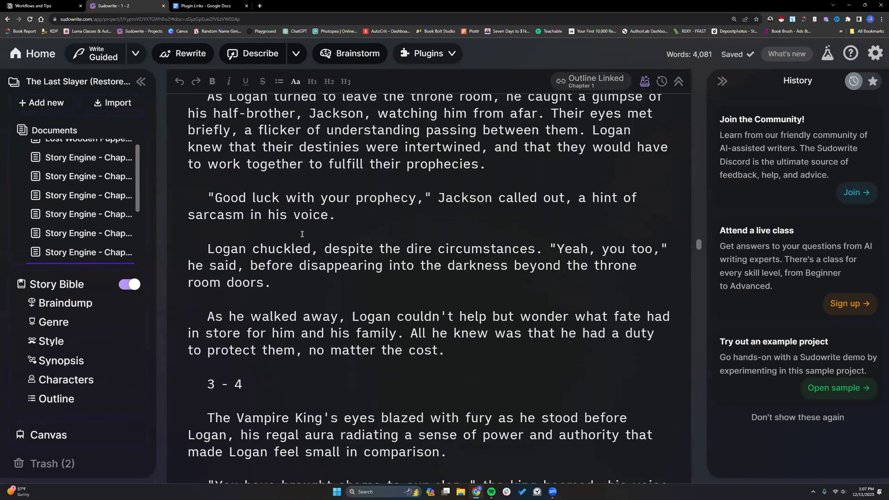
- Read the new draft from section 3 - 4 through the prophetess's reading of Jackson's prophecy
{"action": "scroll", "coordinate": [301, 235], "scroll_direction": "down", "scroll_amount": 8}
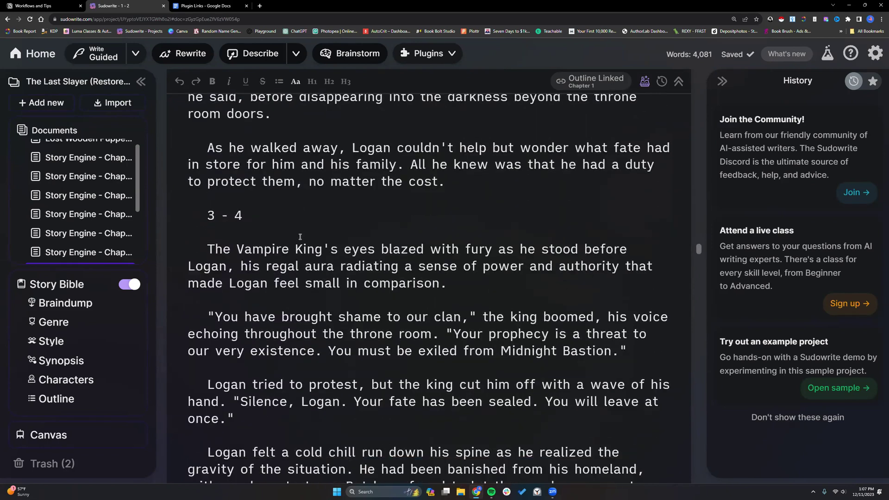
{"action": "scroll", "coordinate": [300, 237], "scroll_direction": "down", "scroll_amount": 2}
{"action": "scroll", "coordinate": [299, 237], "scroll_direction": "down", "scroll_amount": 12}
{"action": "scroll", "coordinate": [297, 239], "scroll_direction": "up", "scroll_amount": 10}
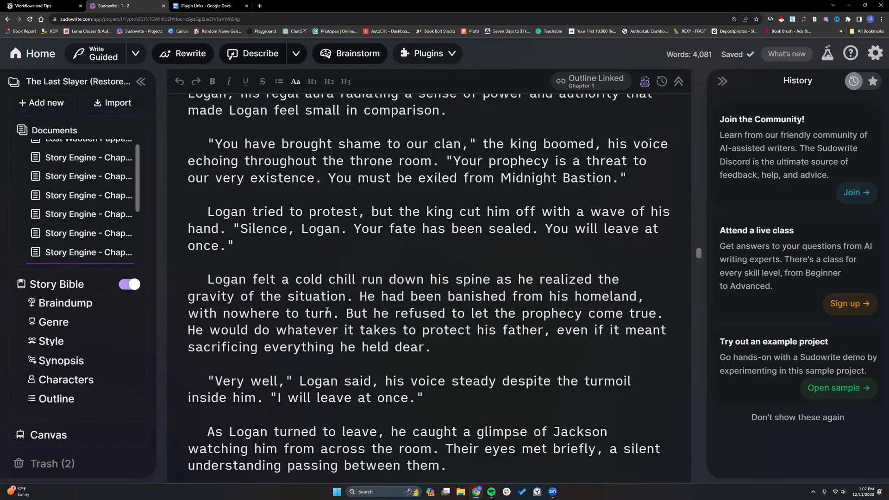
{"action": "scroll", "coordinate": [454, 346], "scroll_direction": "down", "scroll_amount": 10}
{"action": "scroll", "coordinate": [454, 346], "scroll_direction": "down", "scroll_amount": 7}
{"action": "scroll", "coordinate": [445, 344], "scroll_direction": "down", "scroll_amount": 8}
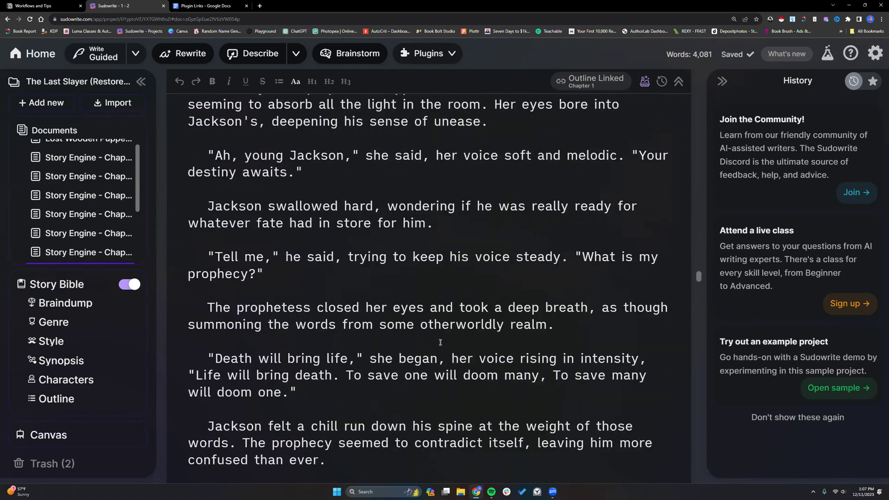
{"action": "scroll", "coordinate": [440, 342], "scroll_direction": "down", "scroll_amount": 7}
- Return to the chapter generation controls and compare the available prose modes without changing the selection
{"action": "scroll", "coordinate": [702, 266], "scroll_direction": "up", "scroll_amount": 5}
{"action": "scroll", "coordinate": [701, 266], "scroll_direction": "up", "scroll_amount": 10}
{"action": "scroll", "coordinate": [707, 167], "scroll_direction": "up", "scroll_amount": 12}
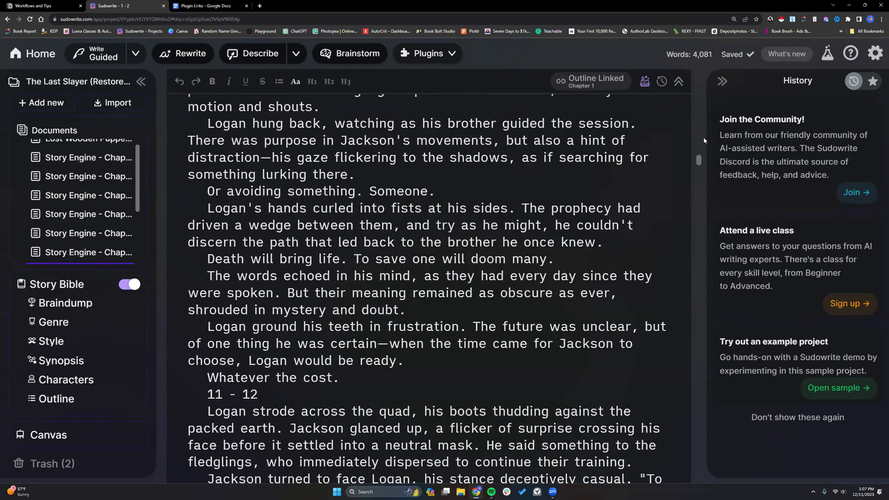
{"action": "scroll", "coordinate": [702, 124], "scroll_direction": "up", "scroll_amount": 8}
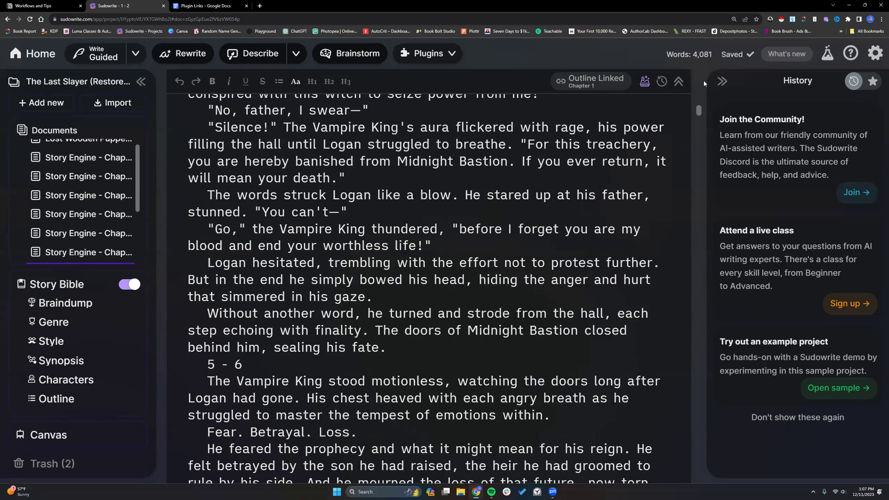
{"action": "scroll", "coordinate": [703, 81], "scroll_direction": "up", "scroll_amount": 8}
{"action": "left_click", "coordinate": [661, 374]}
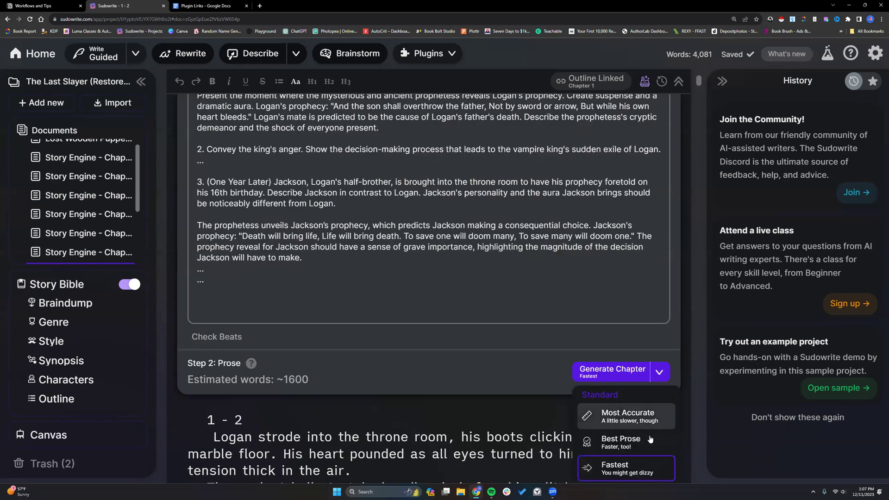
{"action": "scroll", "coordinate": [650, 437], "scroll_direction": "down", "scroll_amount": 3}
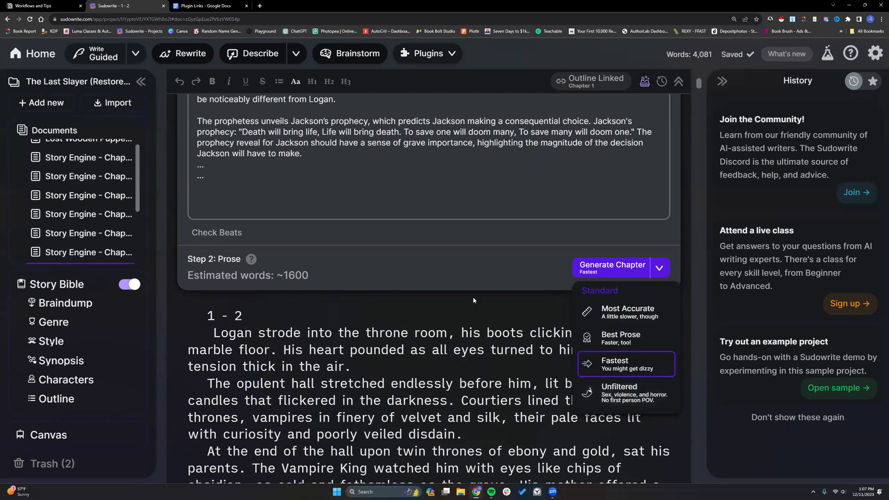
{"action": "left_click", "coordinate": [320, 155]}
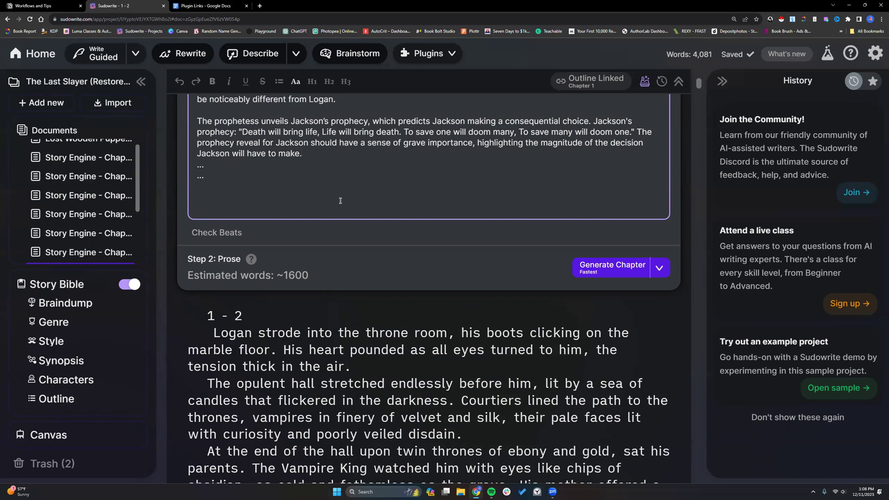
- Cut beats 2 and 3, including the placeholder between them and Jackson's prophecy beat, keeping the two closing placeholder lines
{"action": "scroll", "coordinate": [340, 200], "scroll_direction": "up", "scroll_amount": 2}
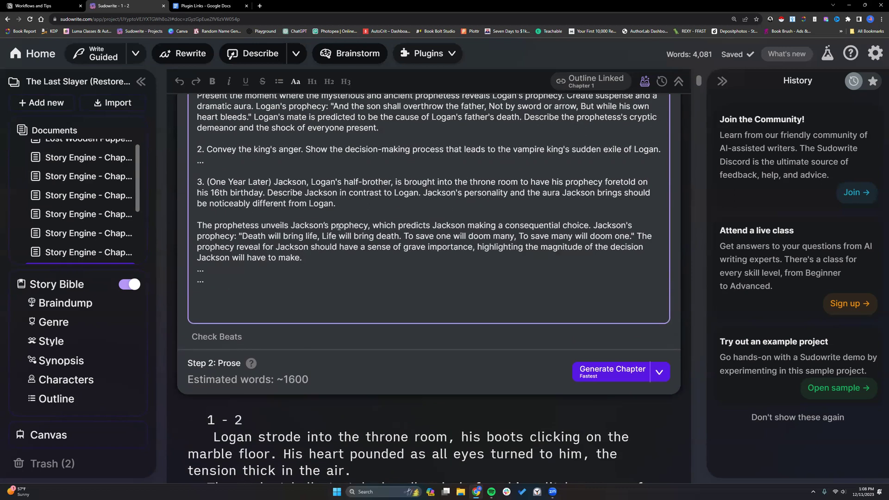
{"action": "scroll", "coordinate": [330, 266], "scroll_direction": "up", "scroll_amount": 1}
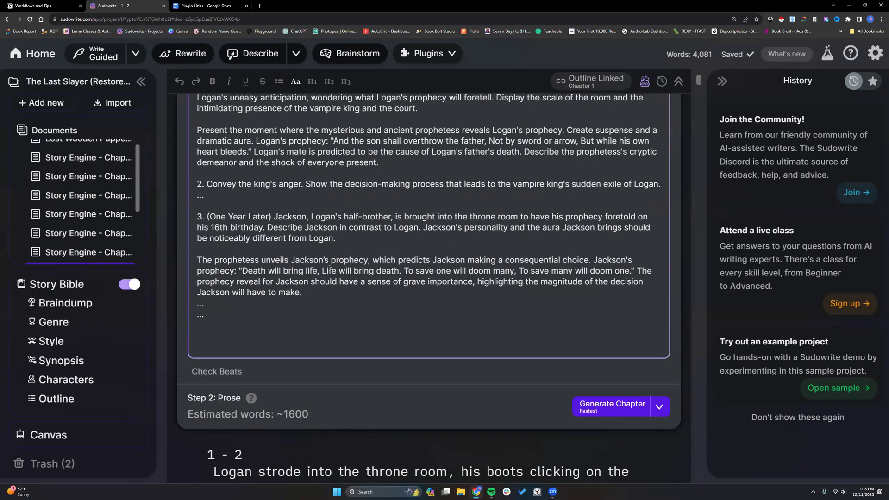
{"action": "scroll", "coordinate": [328, 268], "scroll_direction": "up", "scroll_amount": 2}
{"action": "left_click_drag", "start_coordinate": [231, 165], "coordinate": [297, 361]}
{"action": "right_click", "coordinate": [305, 348]}
{"action": "left_click", "coordinate": [343, 219]}
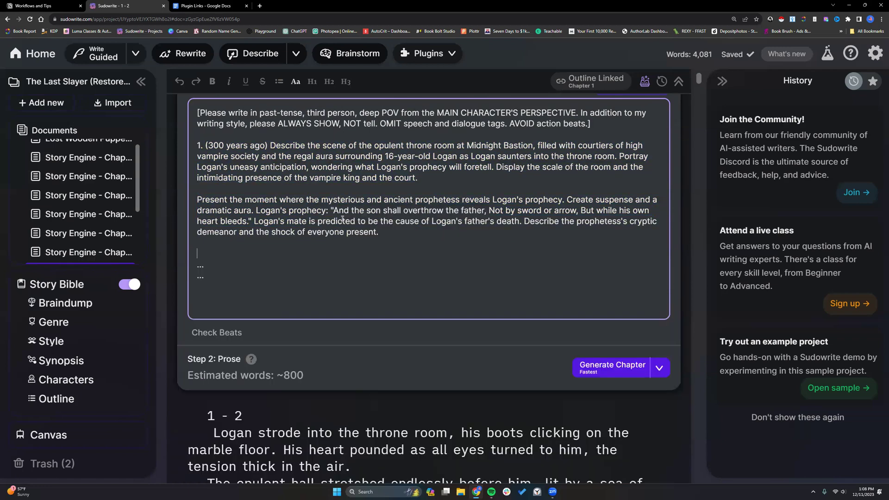
- Remove the blank lines above the two closing placeholder beats and generate the chapter's prose in the Unfiltered mode
{"action": "left_click", "coordinate": [212, 259]}
{"action": "key", "text": "BackSpace"}
{"action": "key", "text": "BackSpace"}
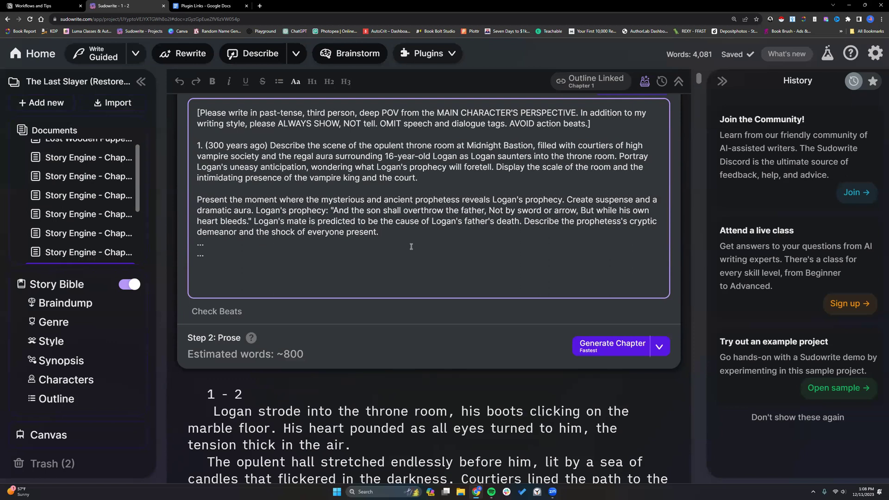
{"action": "left_click", "coordinate": [668, 350]}
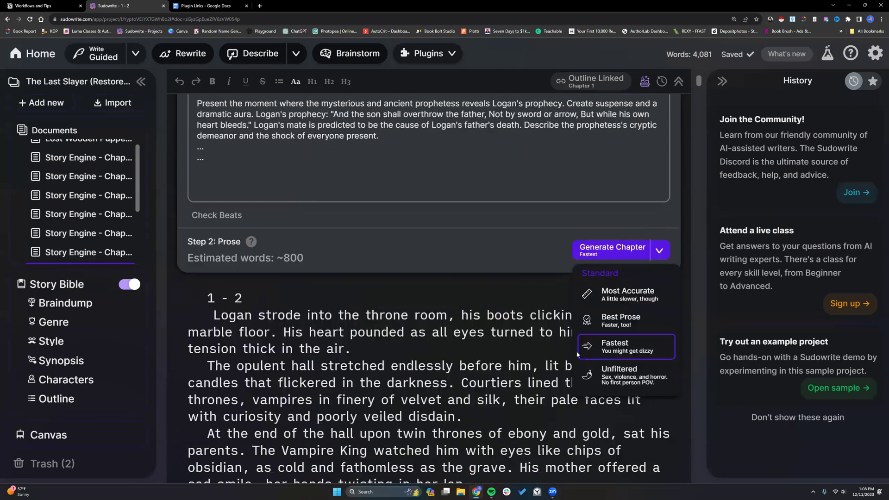
{"action": "left_click", "coordinate": [618, 370]}
{"action": "left_click", "coordinate": [611, 250]}
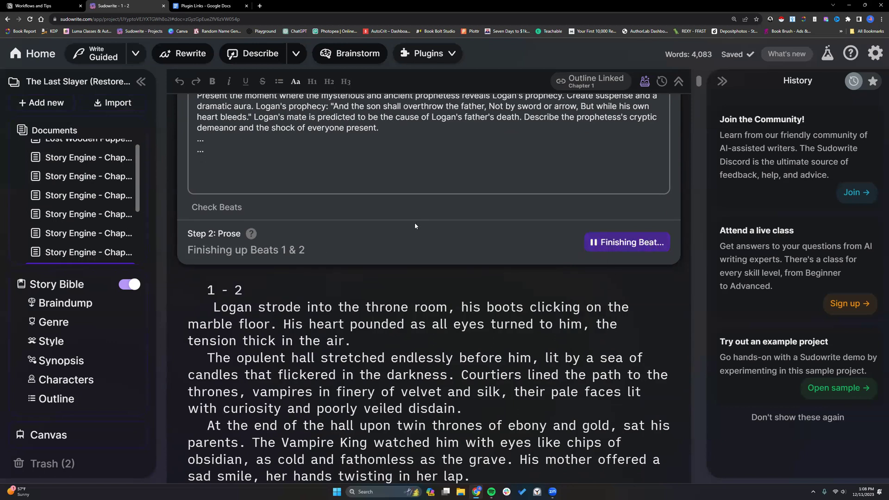
- Paste the cut beats 2 and 3 back between Logan's prophecy beat and the closing placeholder lines
{"action": "scroll", "coordinate": [394, 146], "scroll_direction": "down", "scroll_amount": 1}
{"action": "right_click", "coordinate": [221, 132]}
{"action": "left_click", "coordinate": [234, 184]}
{"action": "scroll", "coordinate": [268, 219], "scroll_direction": "up", "scroll_amount": 1}
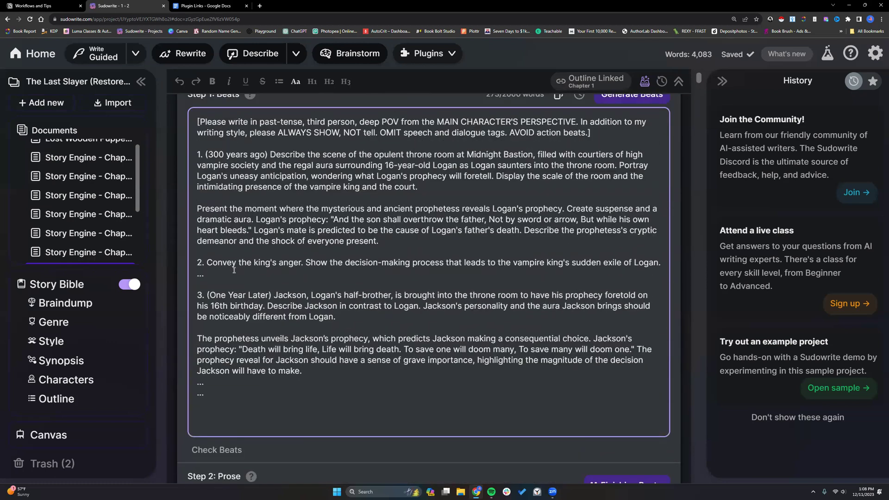
- Read the new Unfiltered draft of section 1 - 2 at the end of the chapter as it is being written
{"action": "scroll", "coordinate": [360, 349], "scroll_direction": "down", "scroll_amount": 8}
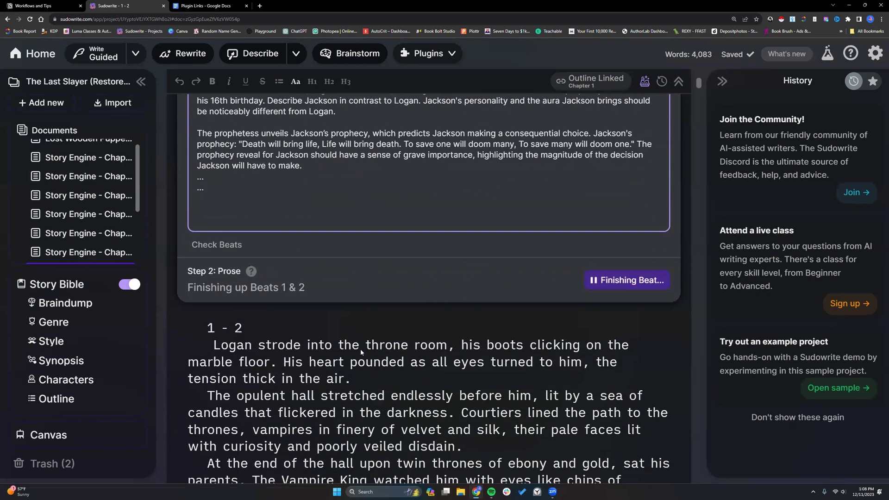
{"action": "scroll", "coordinate": [699, 98], "scroll_direction": "down", "scroll_amount": 8}
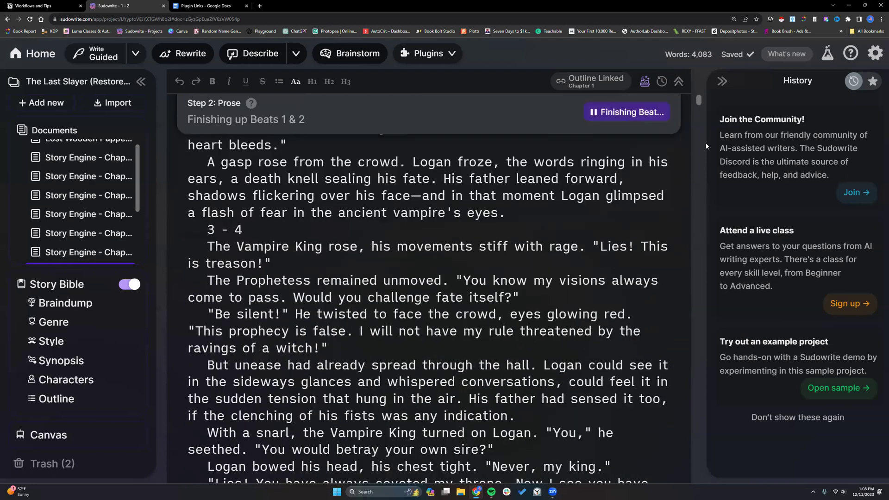
{"action": "scroll", "coordinate": [702, 221], "scroll_direction": "down", "scroll_amount": 8}
{"action": "scroll", "coordinate": [703, 305], "scroll_direction": "down", "scroll_amount": 15}
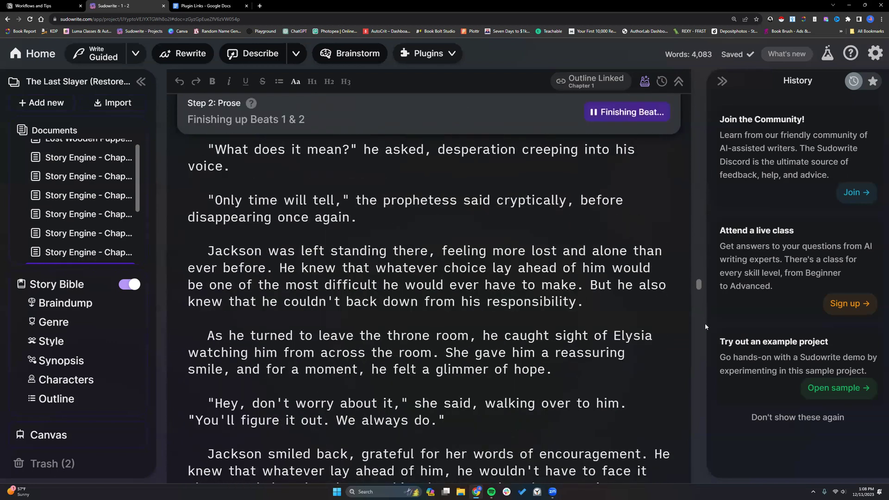
{"action": "scroll", "coordinate": [685, 303], "scroll_direction": "up", "scroll_amount": 5}
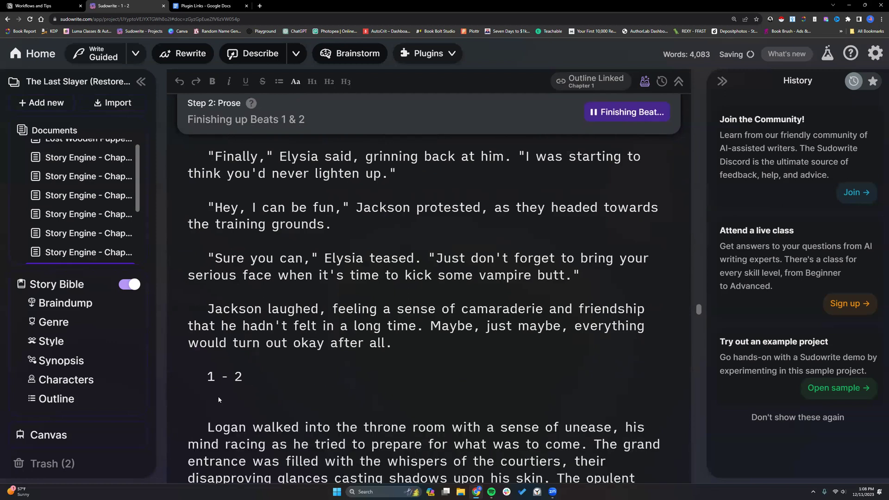
{"action": "scroll", "coordinate": [218, 393], "scroll_direction": "down", "scroll_amount": 3}
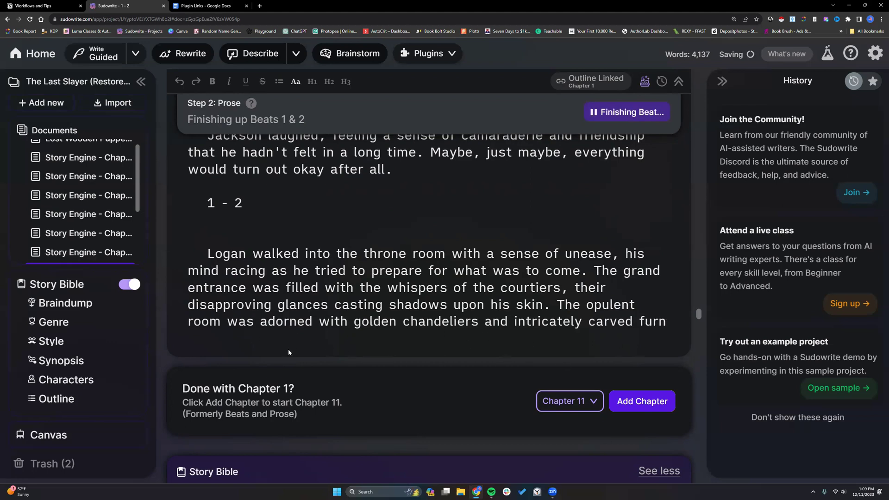
{"action": "scroll", "coordinate": [288, 349], "scroll_direction": "down", "scroll_amount": 2}
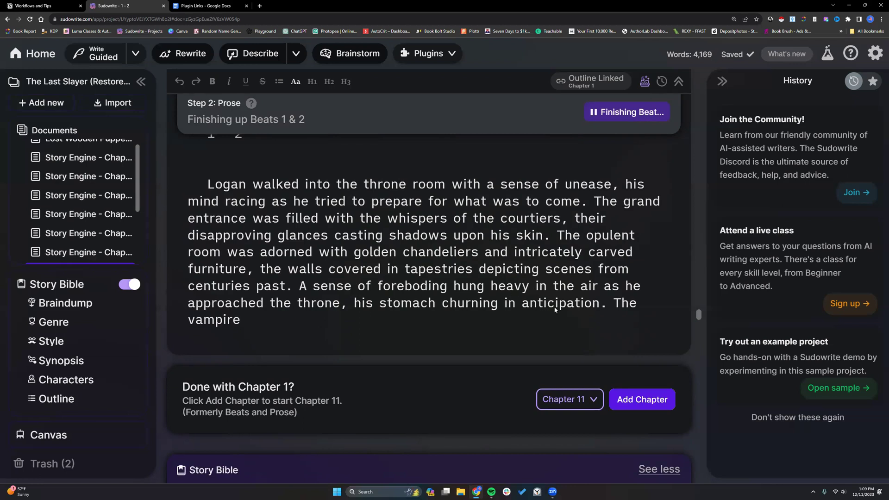
- Open the Story Bible's Style section and review its complete list of style entries
{"action": "left_click", "coordinate": [54, 342]}
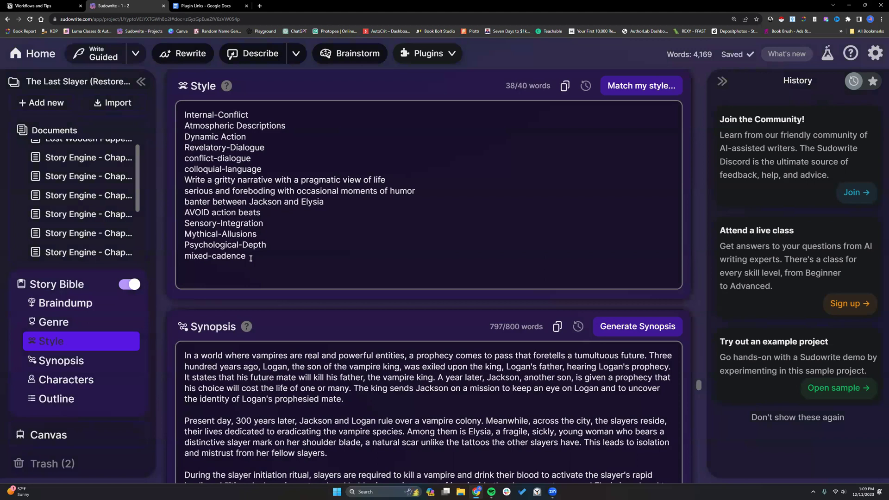
{"action": "left_click_drag", "start_coordinate": [250, 258], "coordinate": [187, 114]}
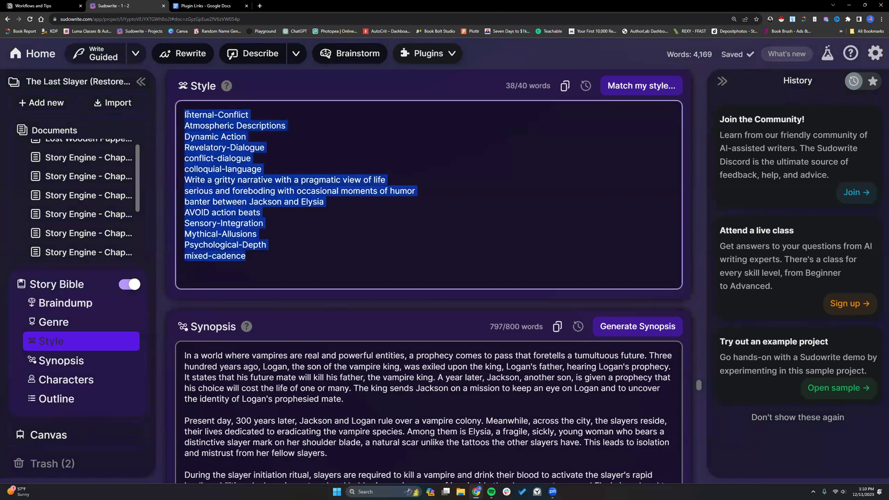
{"action": "left_click", "coordinate": [288, 167]}
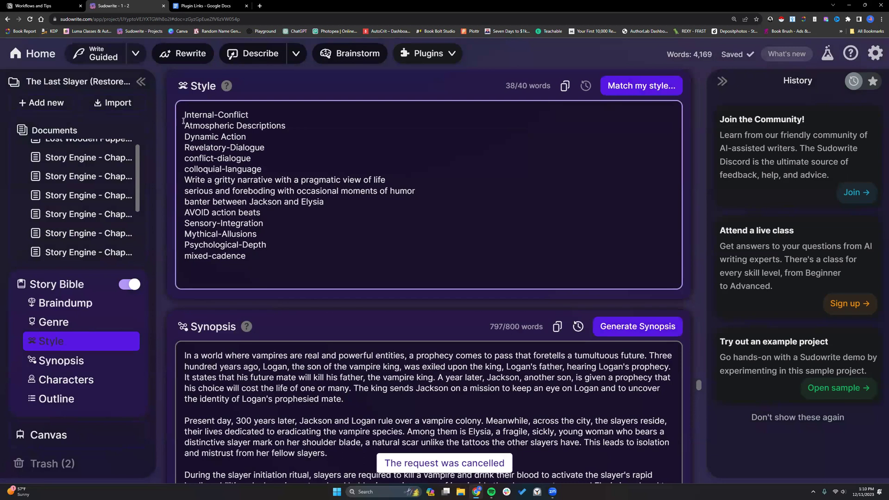
- Cut the whole Style list and enter "third-person, past-tense, Jackson's POV" and "mild violence" on two lines instead
{"action": "left_click_drag", "start_coordinate": [248, 259], "coordinate": [185, 114]}
{"action": "key", "text": "ctrl+c"}
{"action": "right_click", "coordinate": [197, 125]}
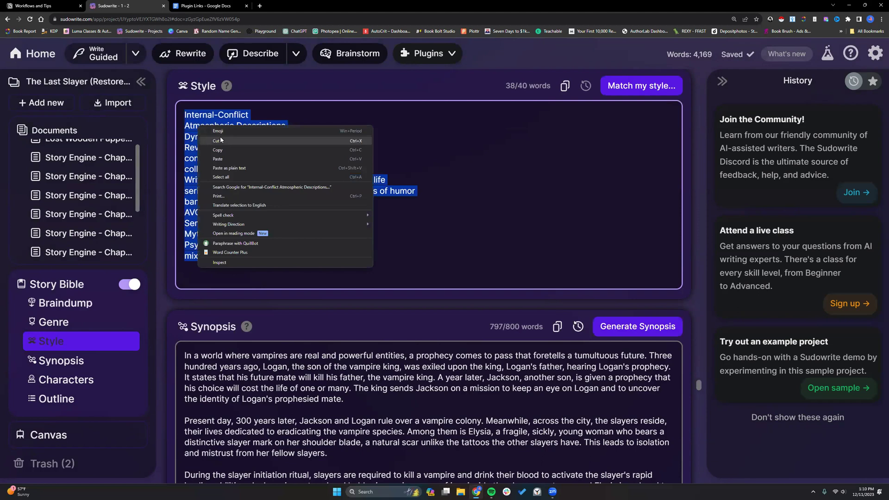
{"action": "left_click", "coordinate": [218, 143]}
{"action": "type", "text": "thir"}
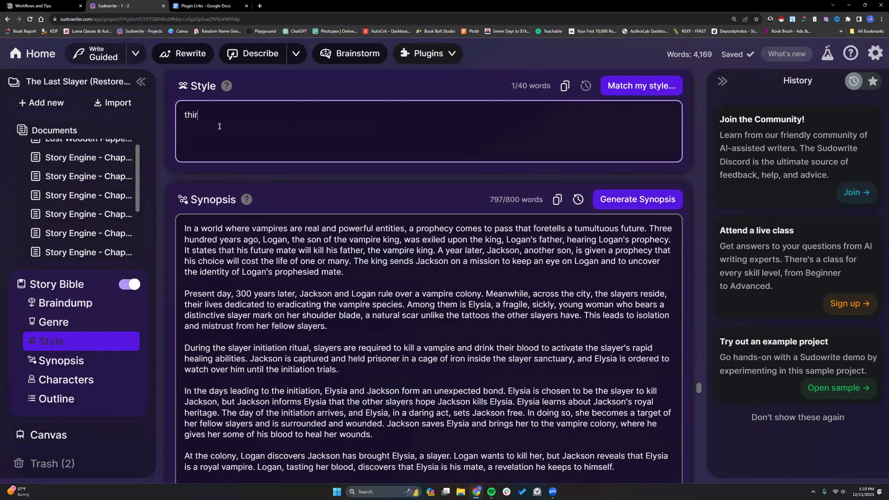
{"action": "type", "text": "d-person, past-tense, Jackson's POV"}
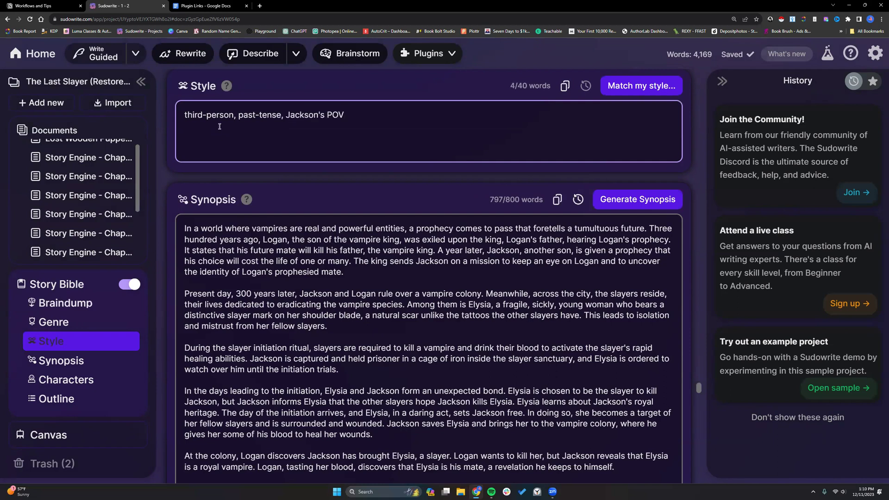
{"action": "key", "text": "Return"}
{"action": "type", "text": "mild violence"}
- Clear the trial point-of-view and violence lines from Style and paste the original style list back
{"action": "left_click_drag", "start_coordinate": [237, 126], "coordinate": [185, 125]}
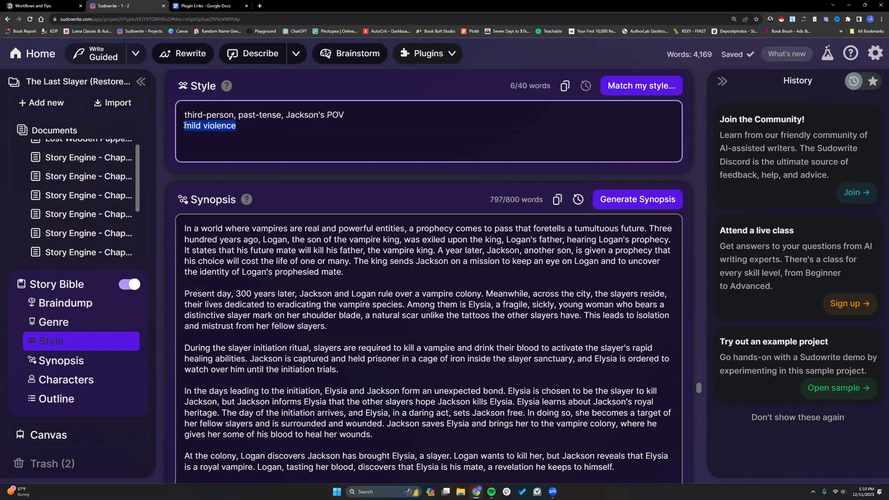
{"action": "key", "text": "BackSpace"}
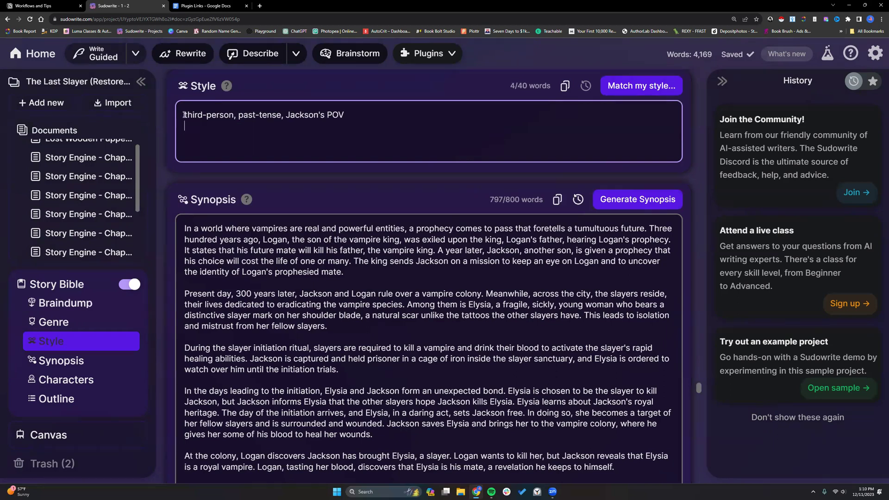
{"action": "left_click_drag", "start_coordinate": [238, 114], "coordinate": [290, 114]}
{"action": "left_click", "coordinate": [365, 114]}
{"action": "left_click_drag", "start_coordinate": [366, 114], "coordinate": [184, 114]}
{"action": "key", "text": "BackSpace"}
{"action": "right_click", "coordinate": [195, 115]}
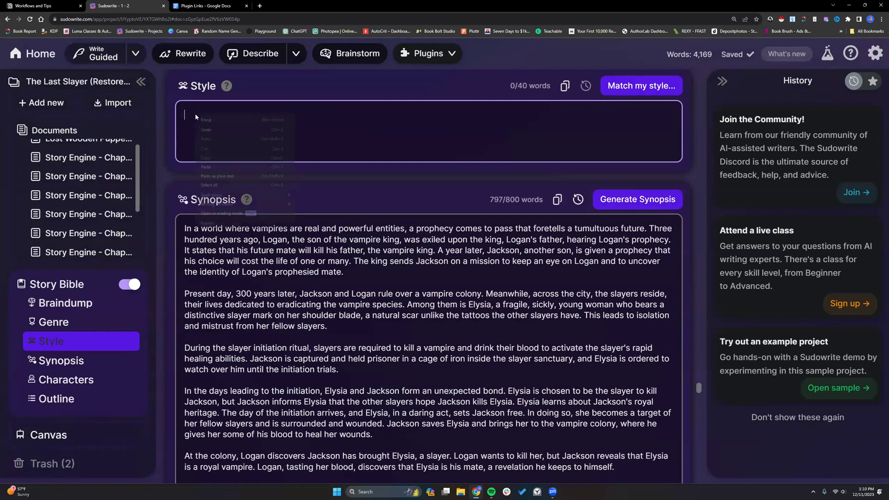
{"action": "left_click", "coordinate": [206, 167]}
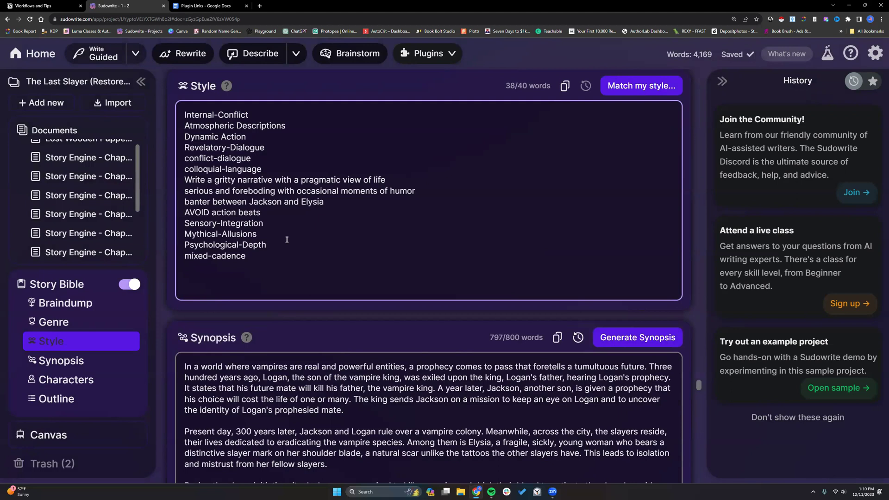